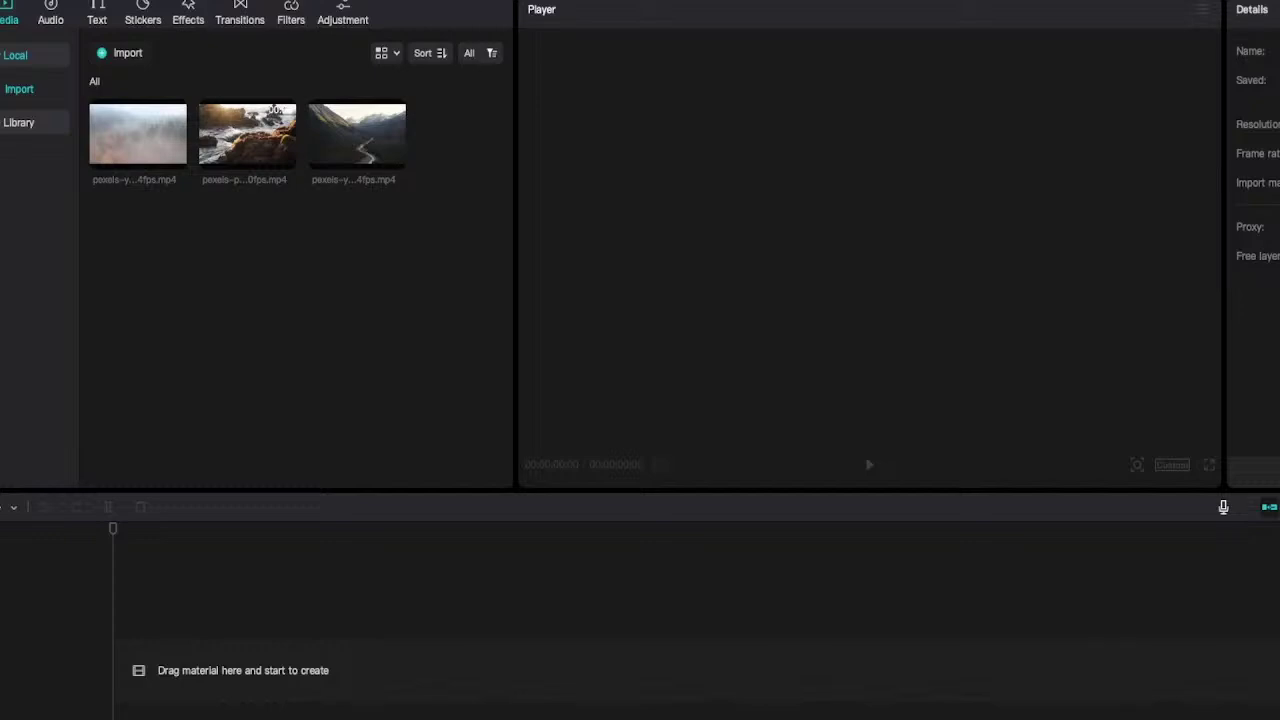
Step: Place the foggy forest, rocky coast and mountain valley clips one after another on the timeline
drag(138, 134, 146, 679)
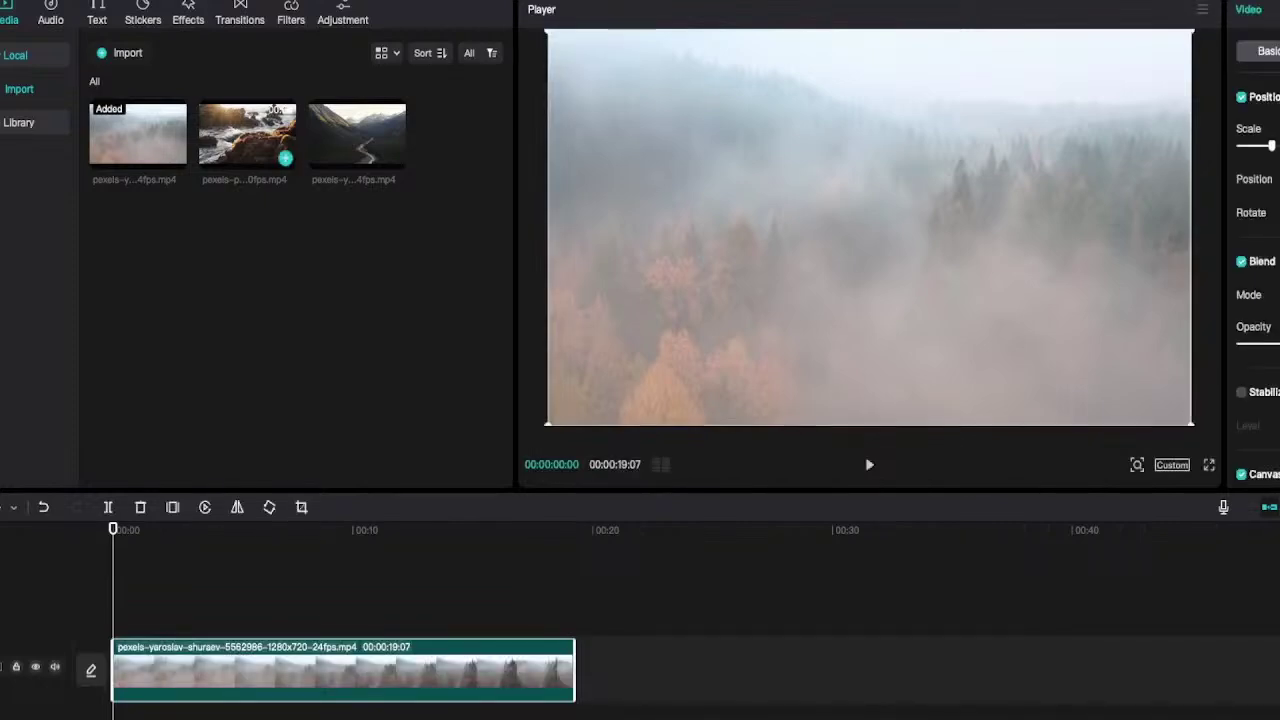
click(286, 157)
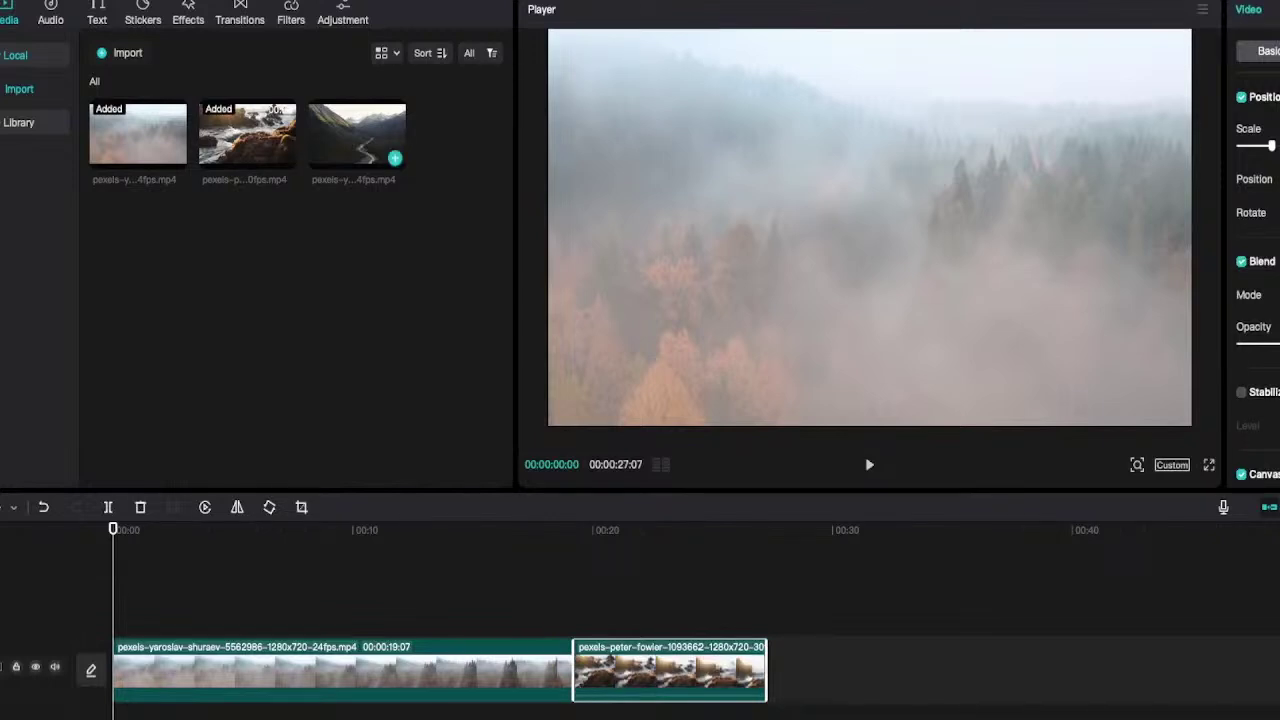
click(394, 157)
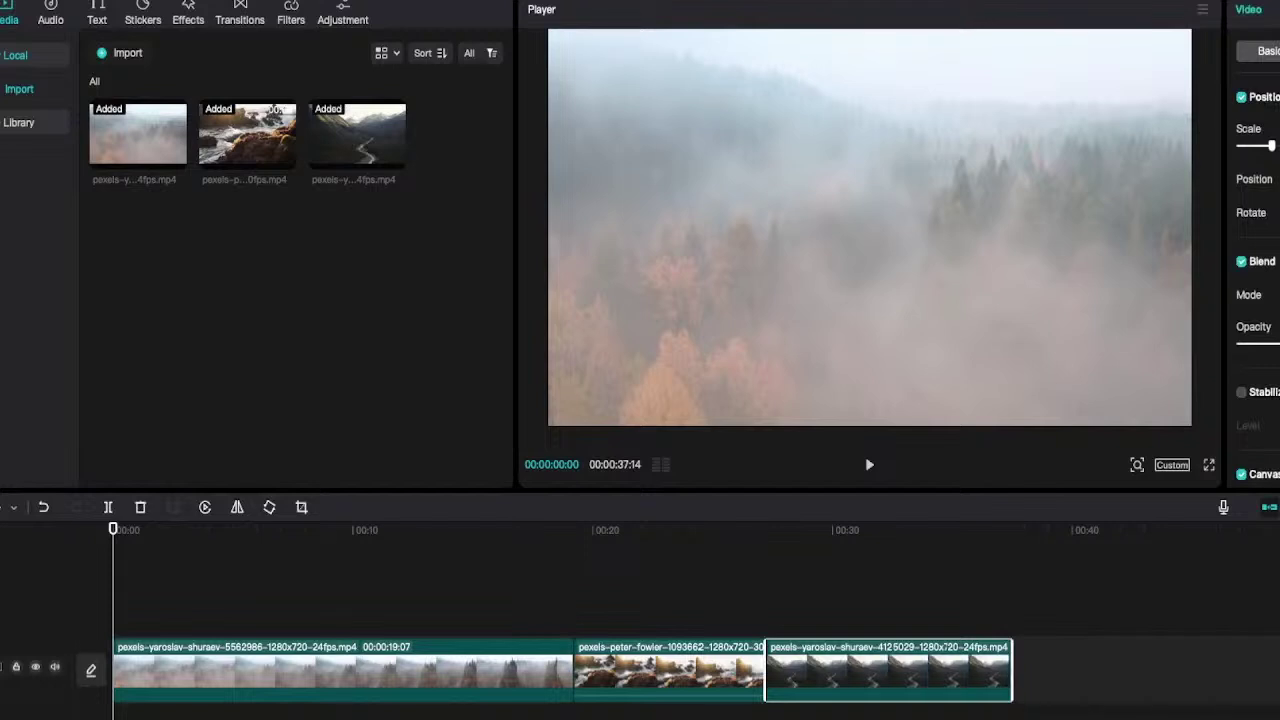
Step: Trim the end of the foggy forest clip so that it ends at 00:00:03:18
drag(113, 529, 151, 529)
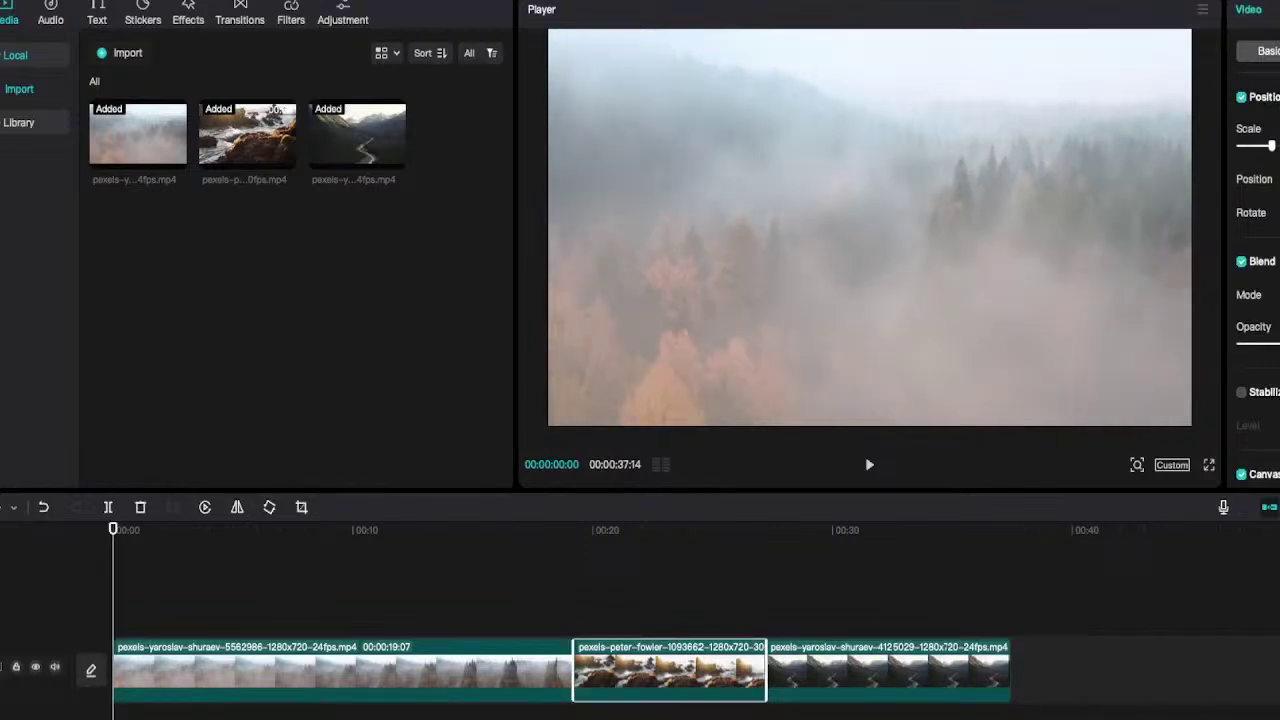
click(480, 671)
drag(572, 671, 200, 670)
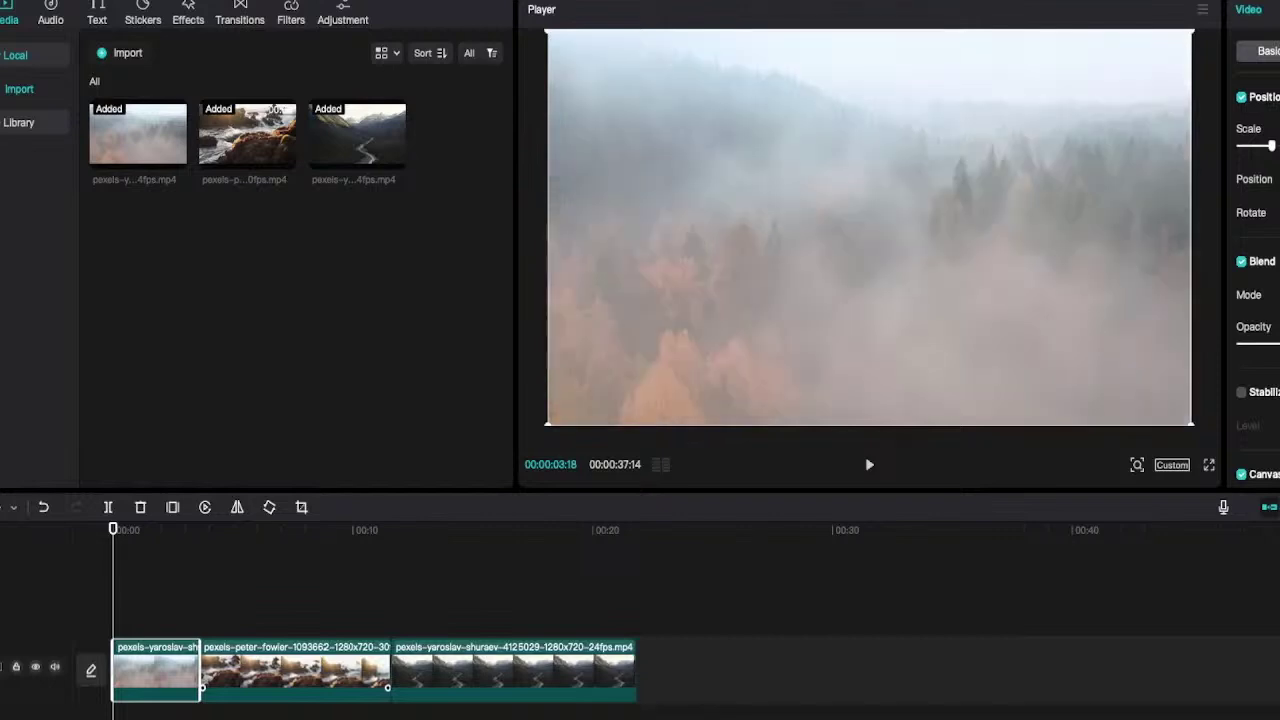
Step: Trim the end of the rocky coast clip, shortening it to about 3 seconds
click(295, 670)
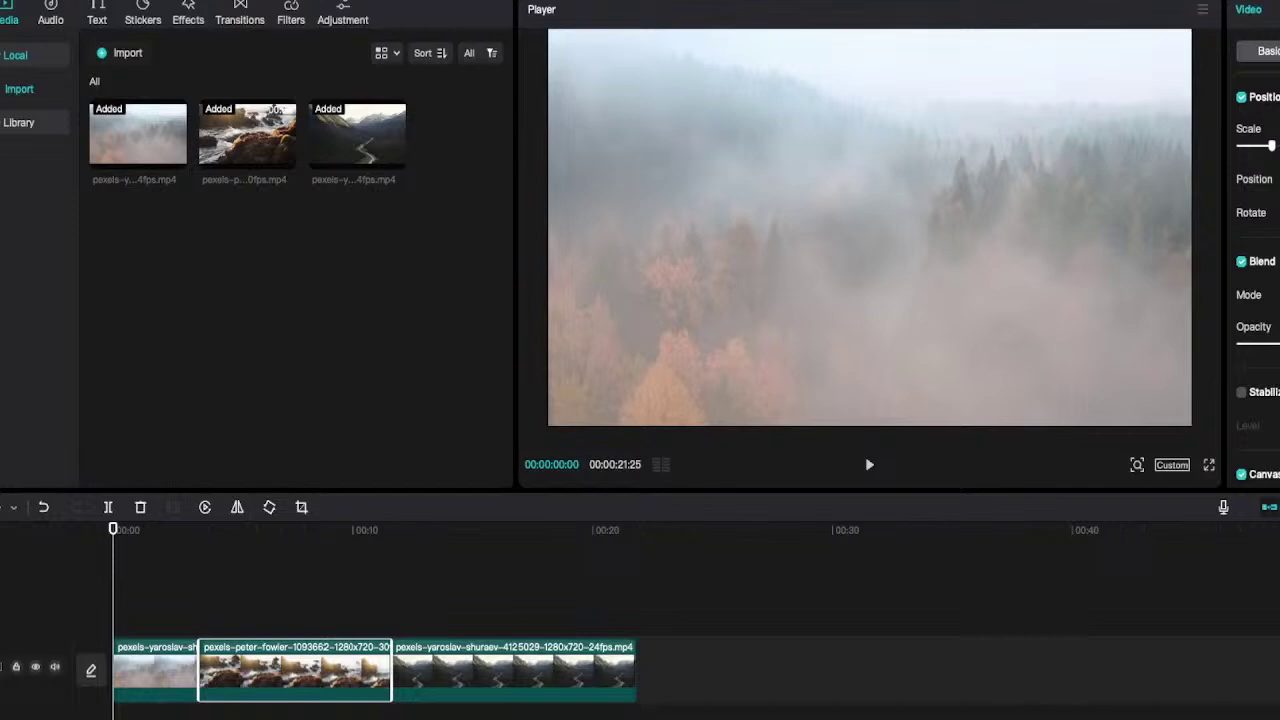
drag(392, 670, 310, 670)
click(198, 529)
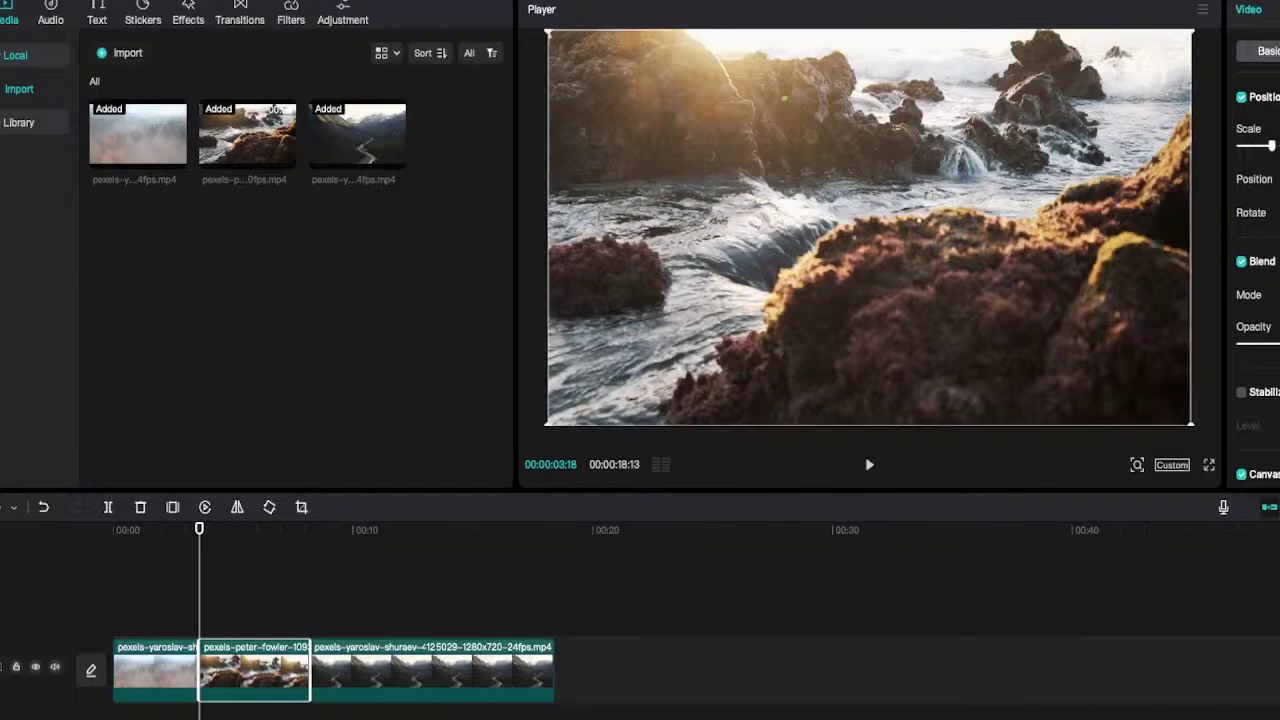
drag(198, 529, 263, 530)
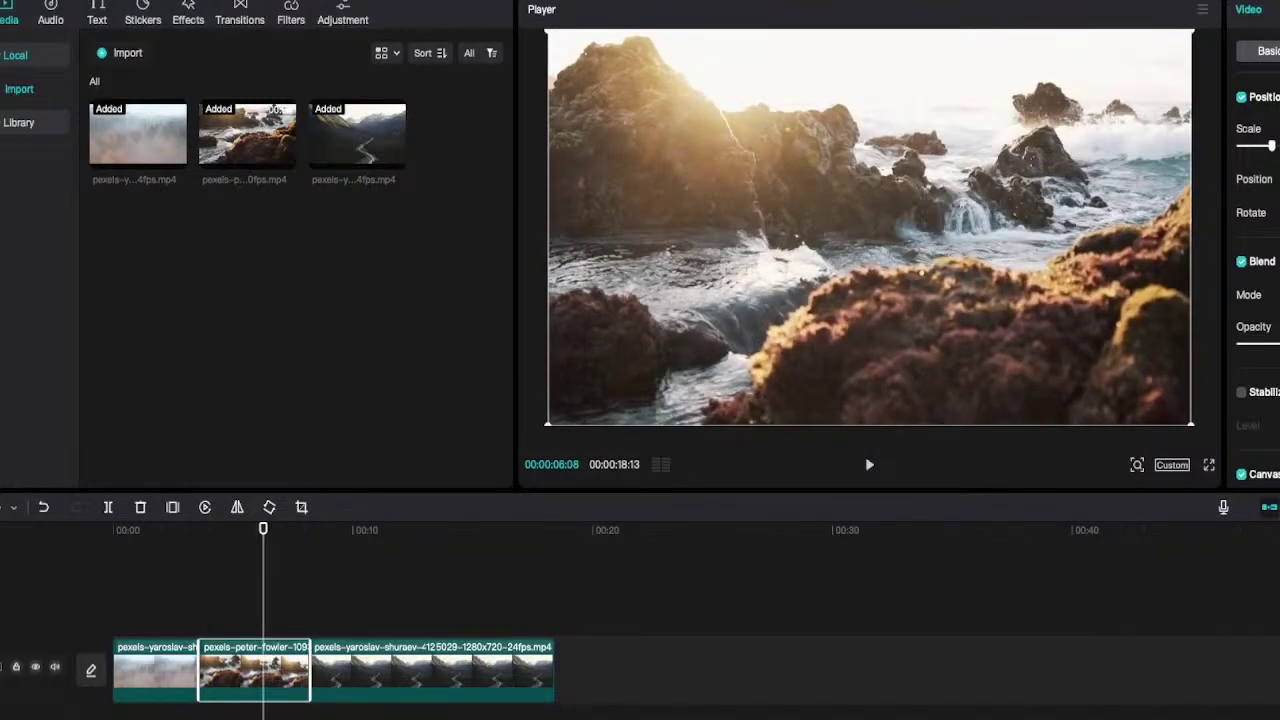
drag(310, 671, 264, 671)
Step: Trim the end of the mountain valley clip so that it ends at 00:00:09:16
drag(350, 530, 341, 530)
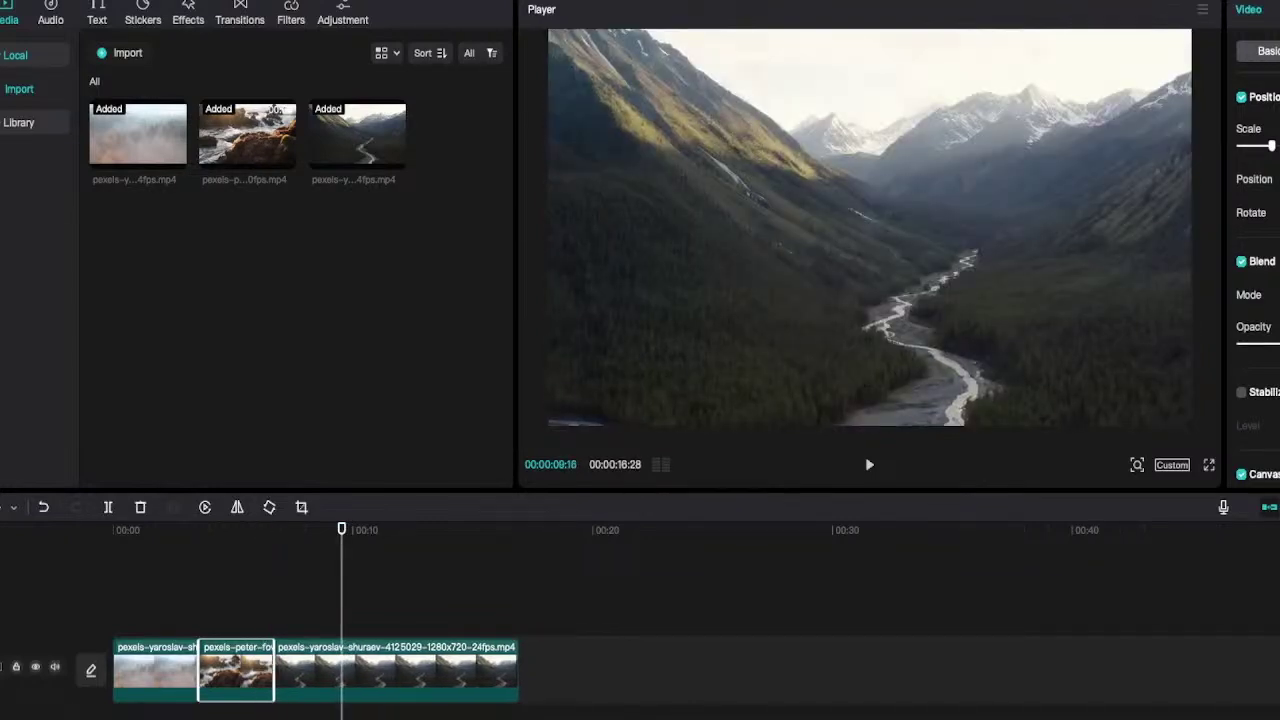
click(390, 671)
drag(520, 671, 342, 671)
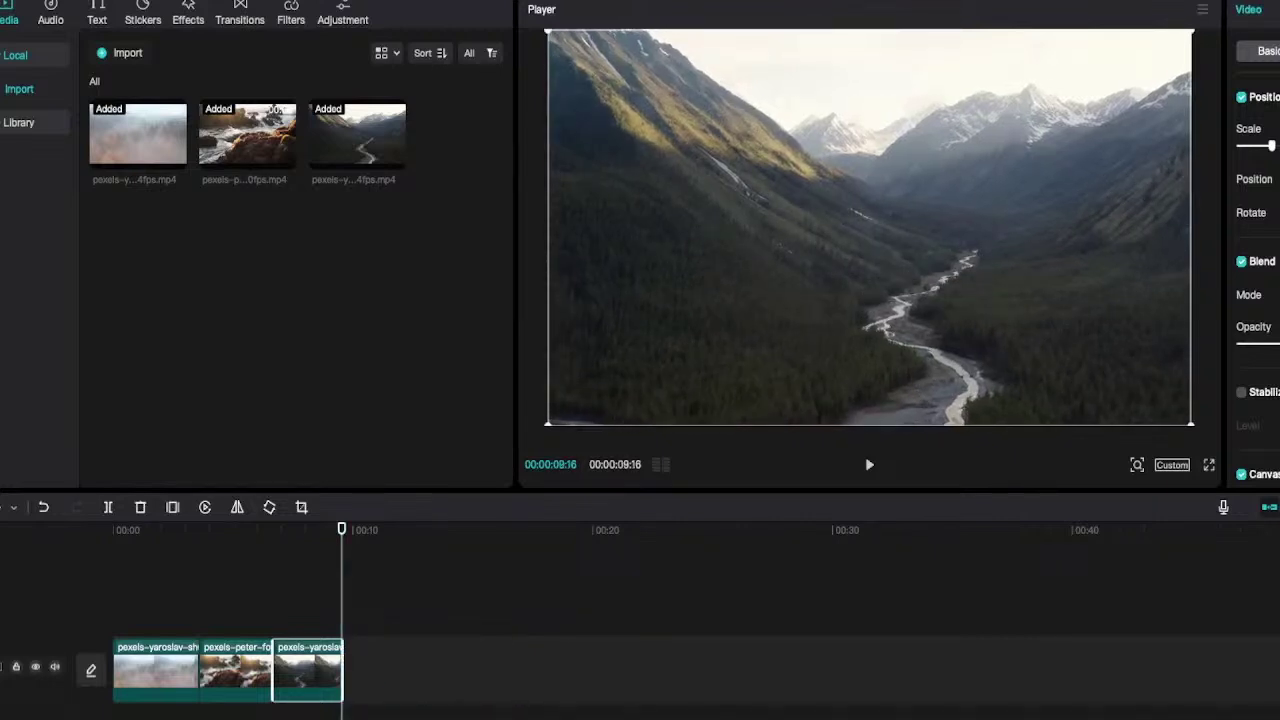
Step: Deselect the clips and return the playhead to the start of the timeline
click(400, 605)
click(236, 671)
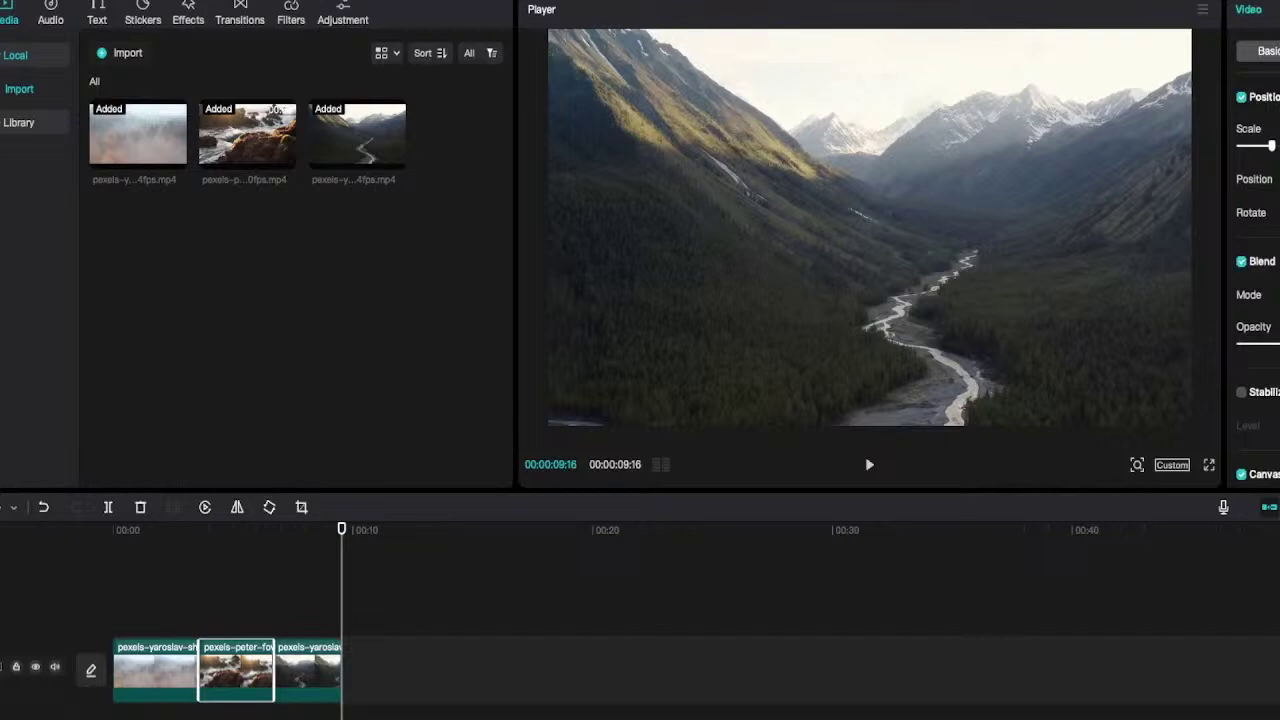
click(232, 598)
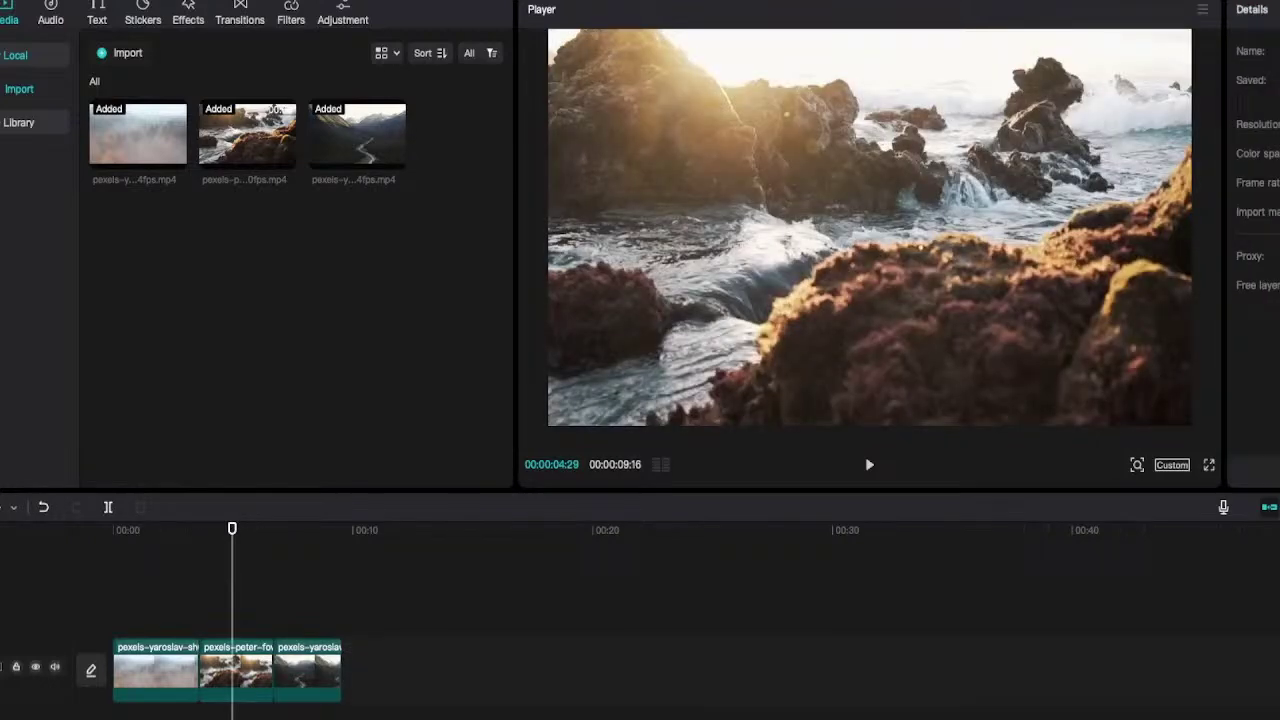
click(113, 598)
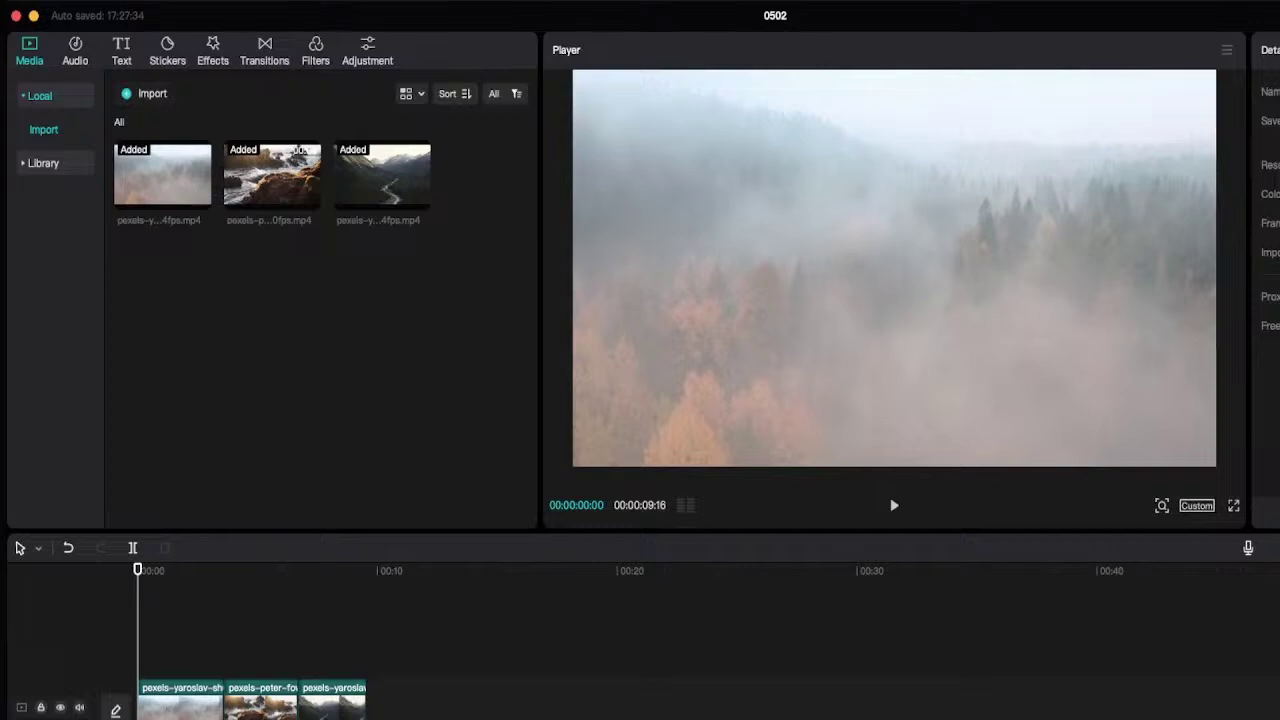
Step: Add the trending "Thanks for Watching" text template above the first clip at the timeline start and preview its animation
click(121, 51)
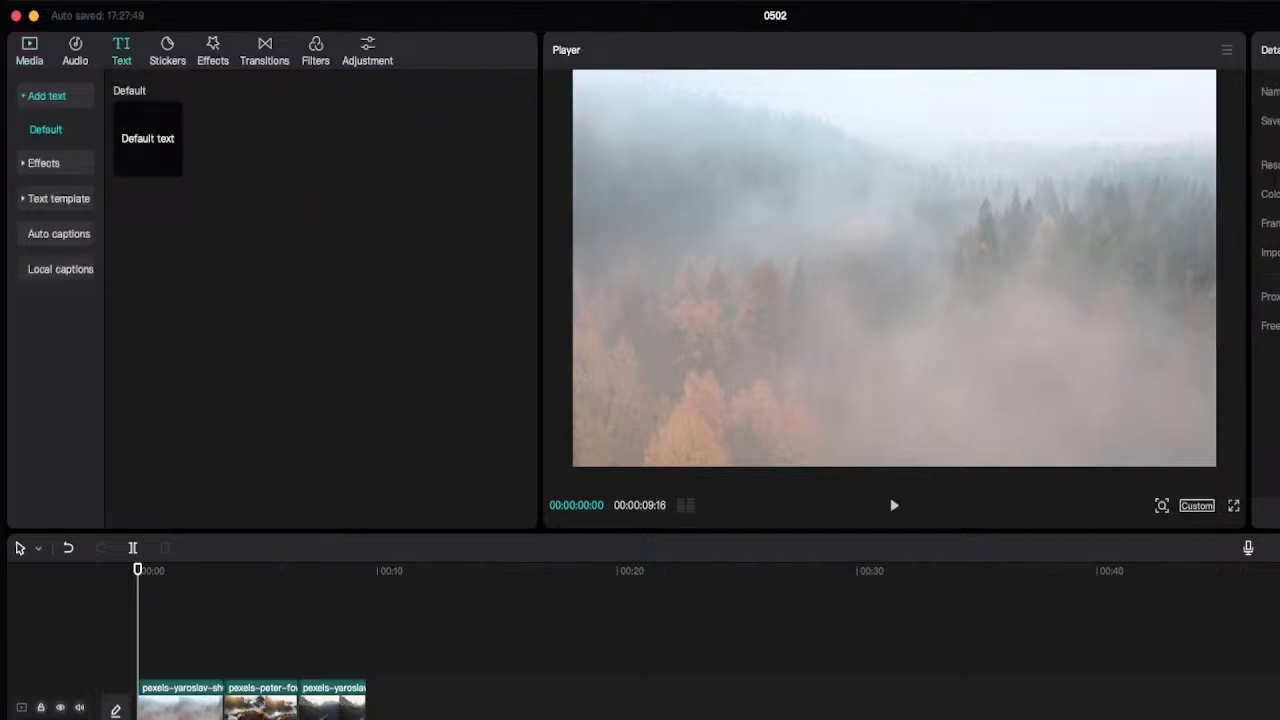
click(58, 198)
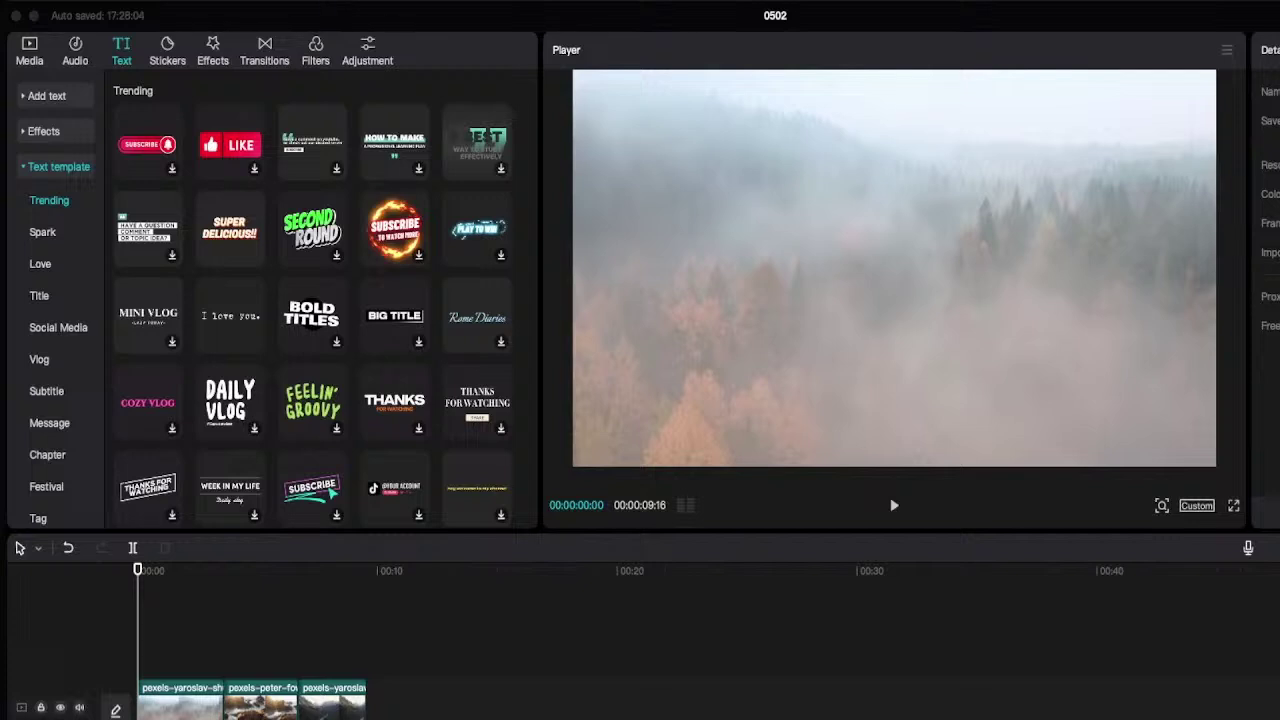
click(148, 490)
drag(148, 487, 158, 660)
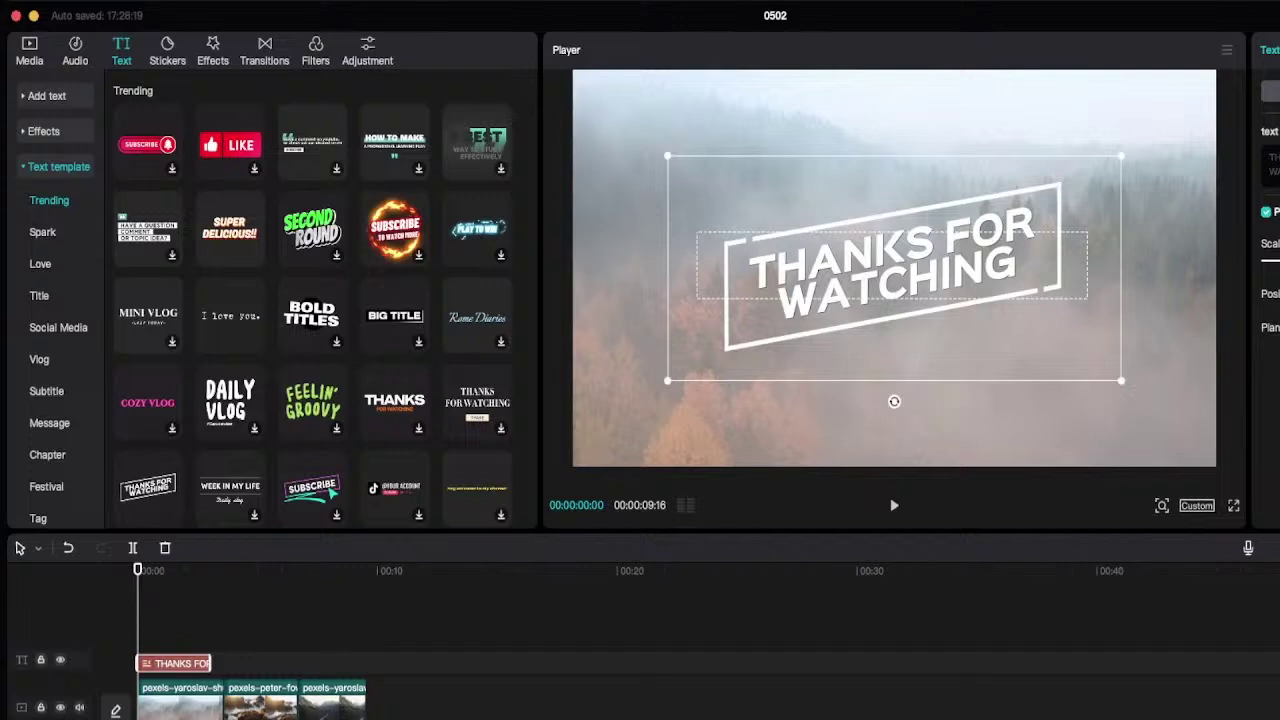
key(space)
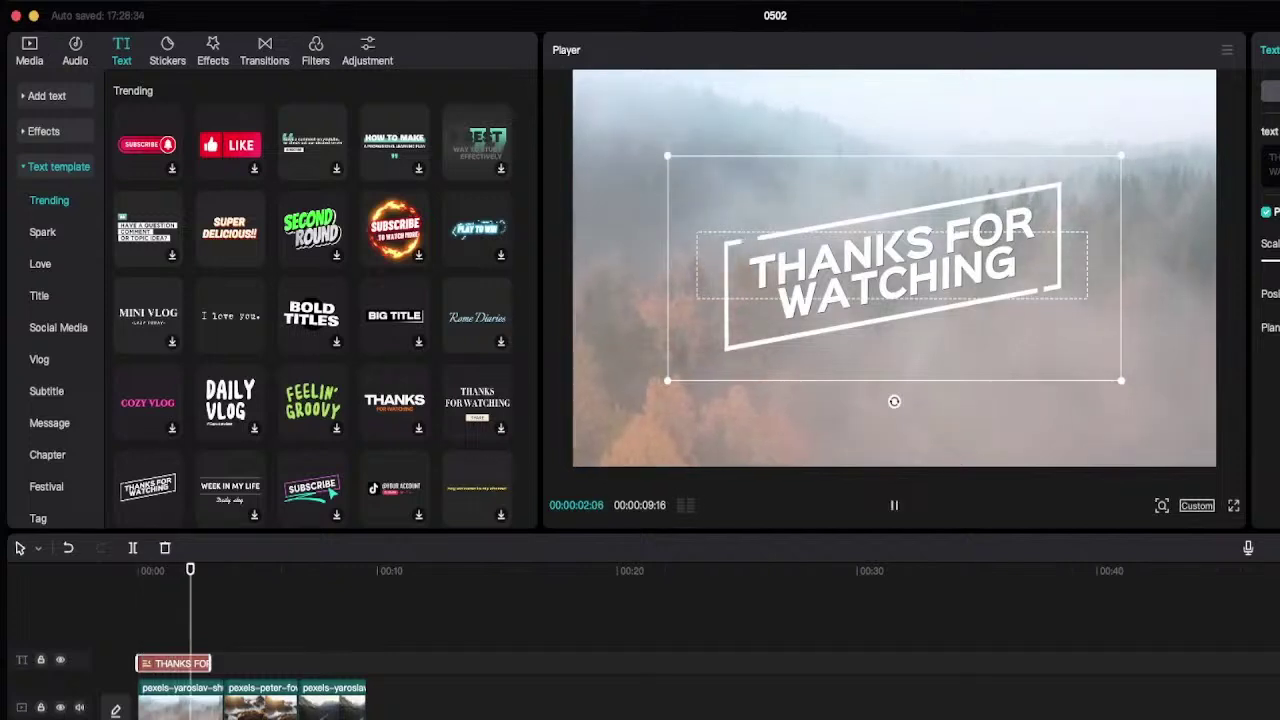
key(space)
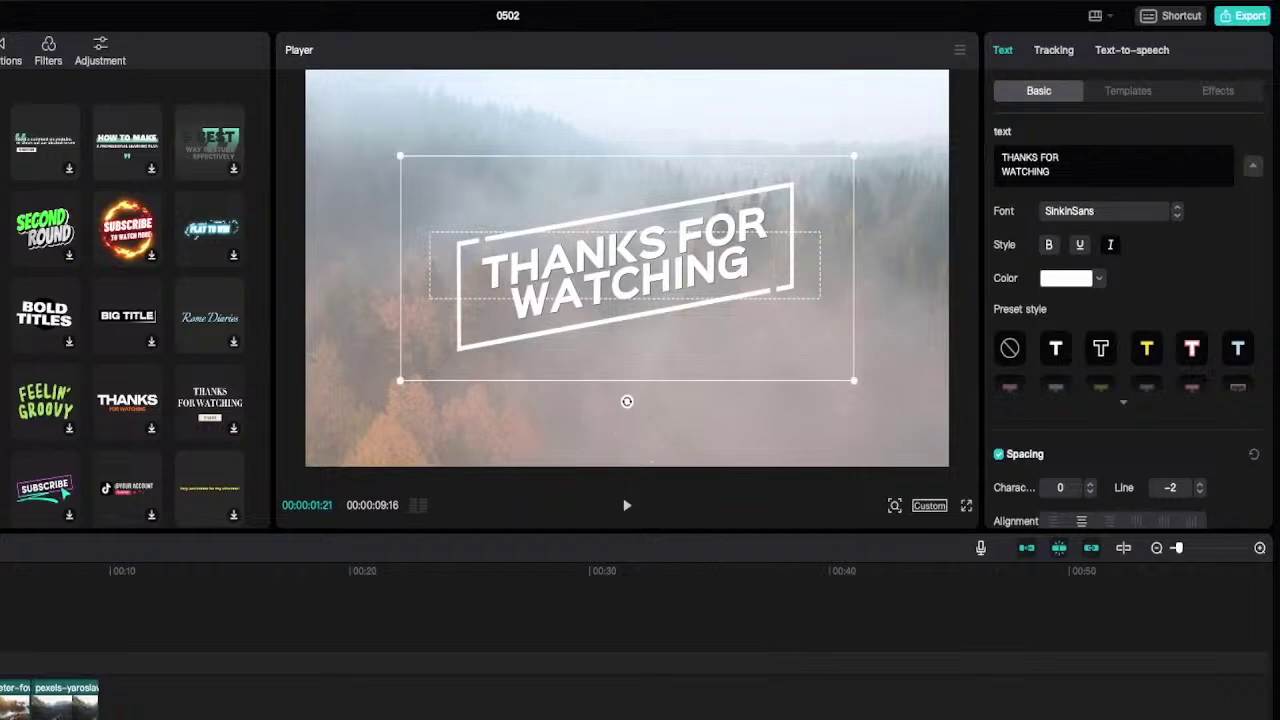
Step: Replace the title's text with "Welcome to our live stream"
click(1113, 165)
triple_click(1022, 158)
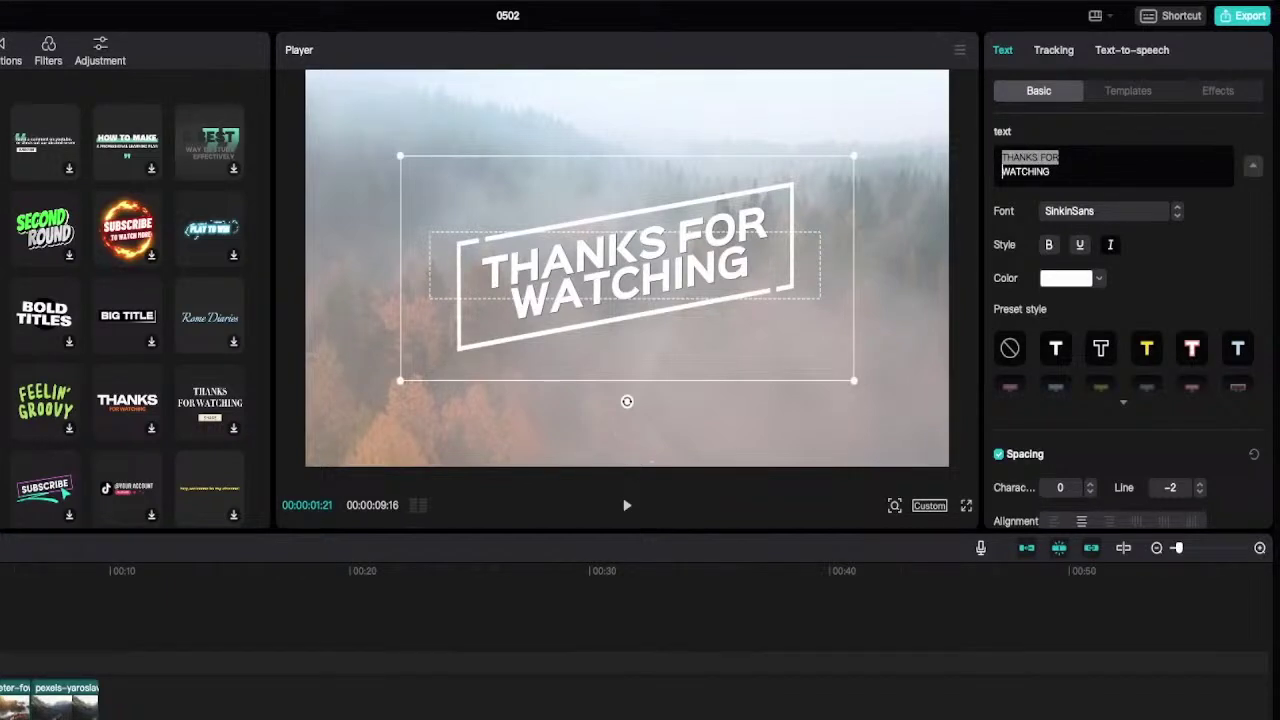
drag(1058, 157, 1050, 171)
text(W)
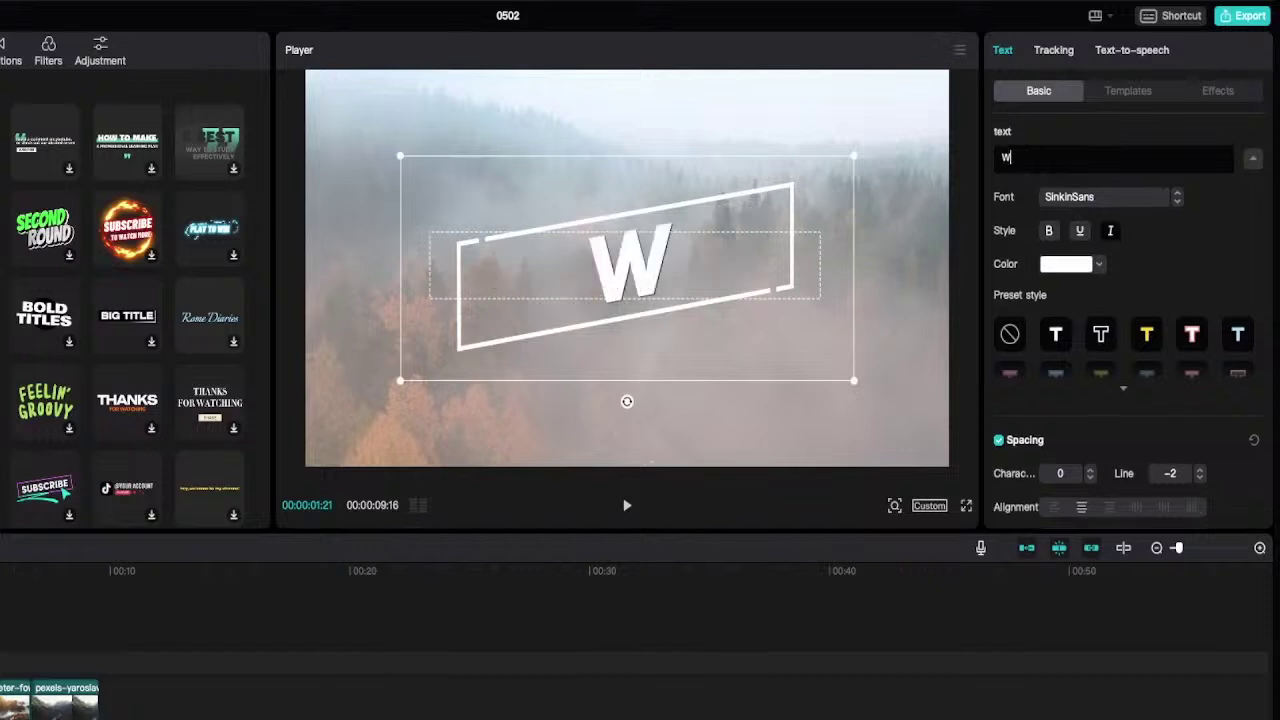
text(elcome)
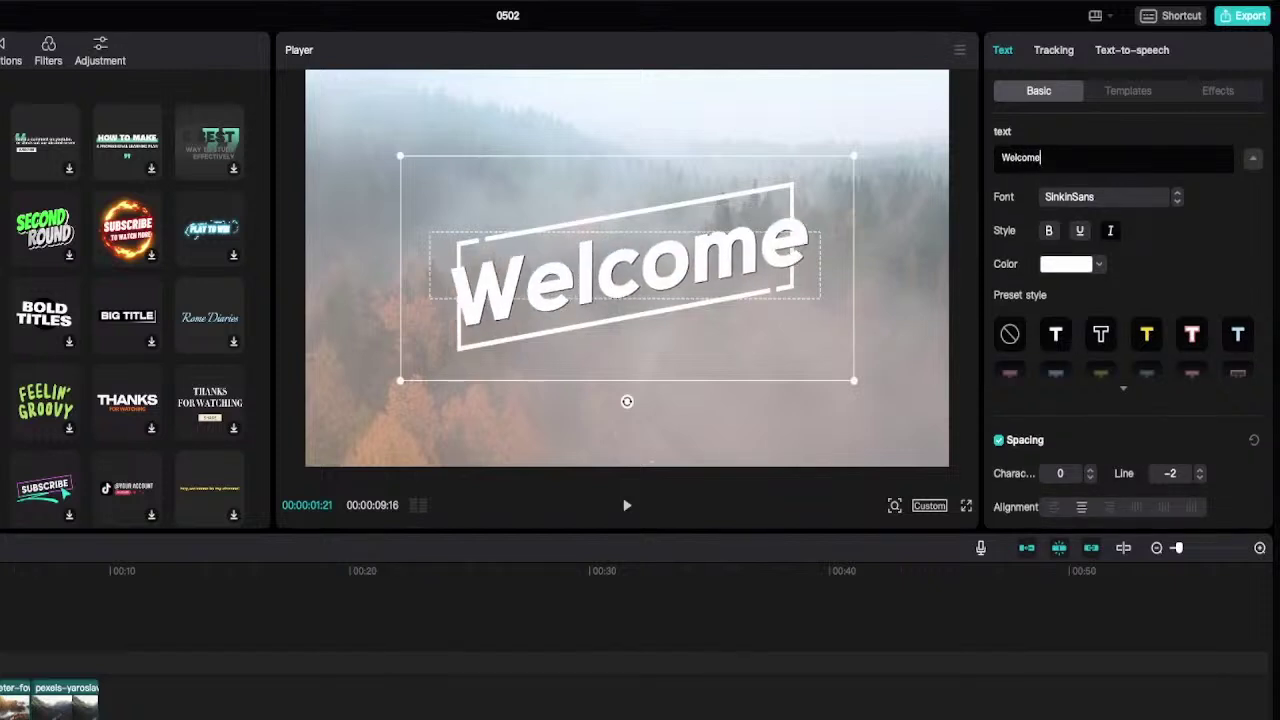
text( to)
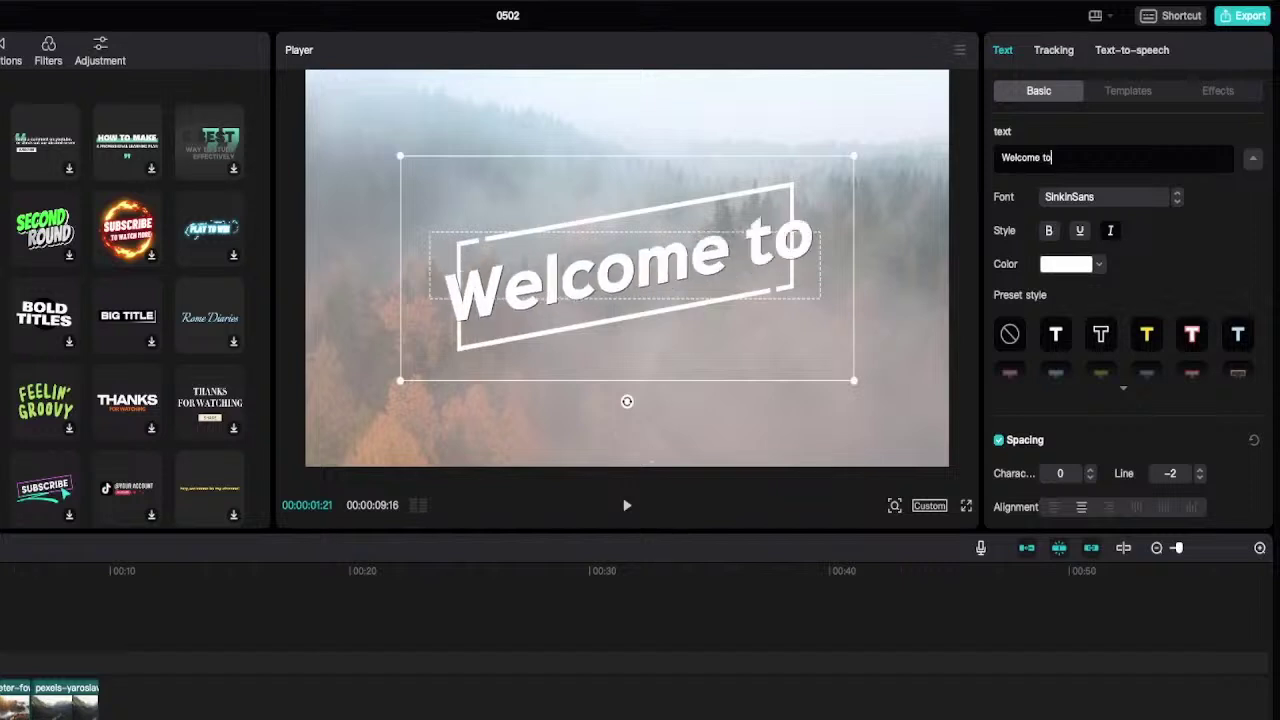
text( our live )
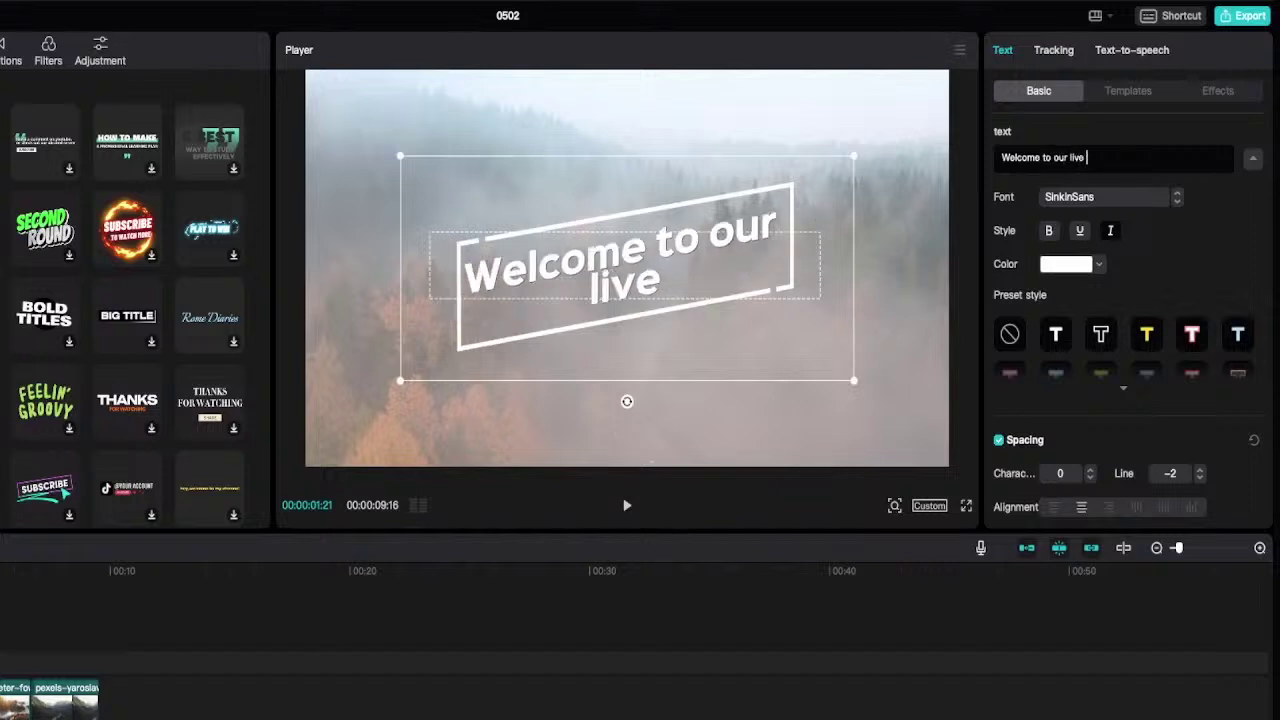
text(stream)
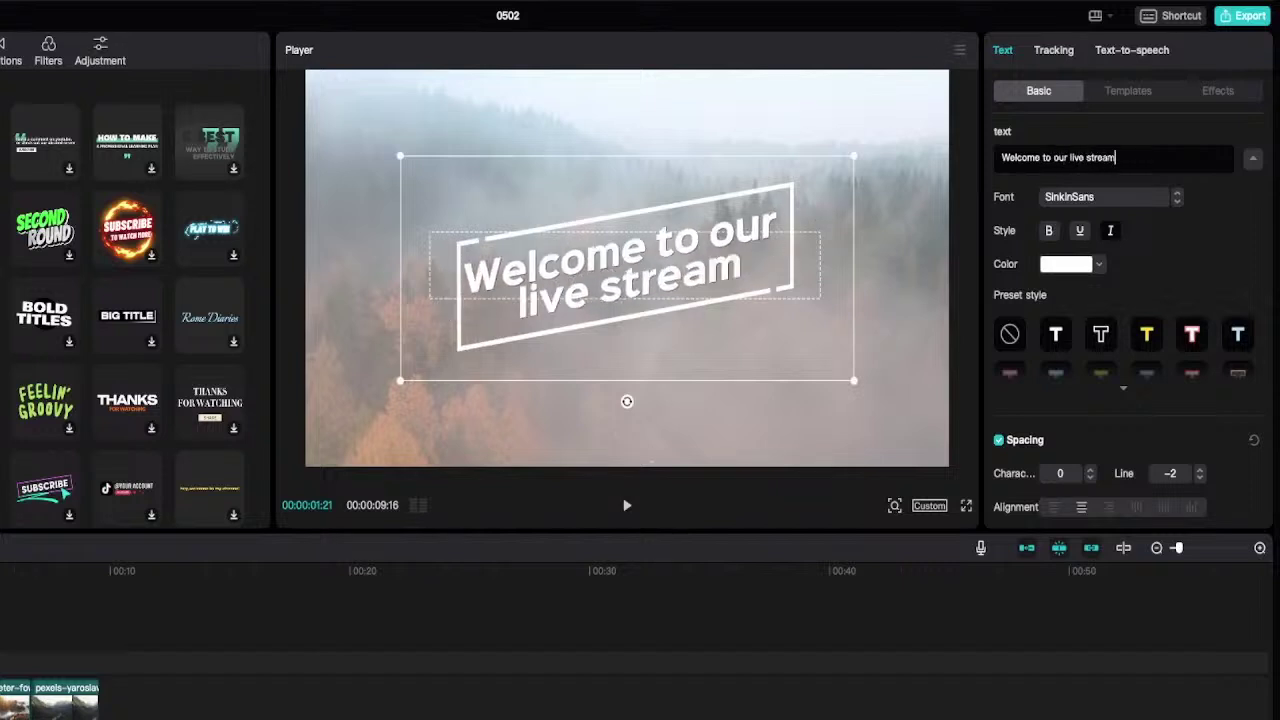
Step: Play the video from the start to preview the reworded title
click(0, 571)
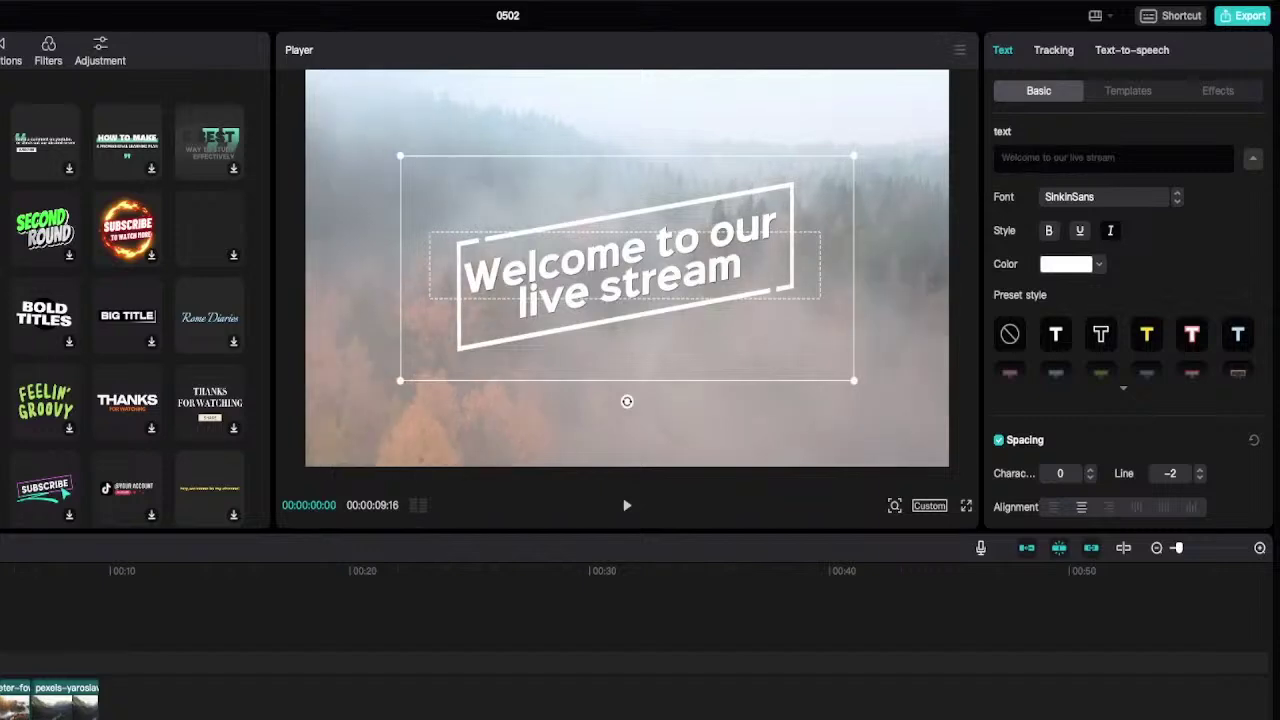
key(space)
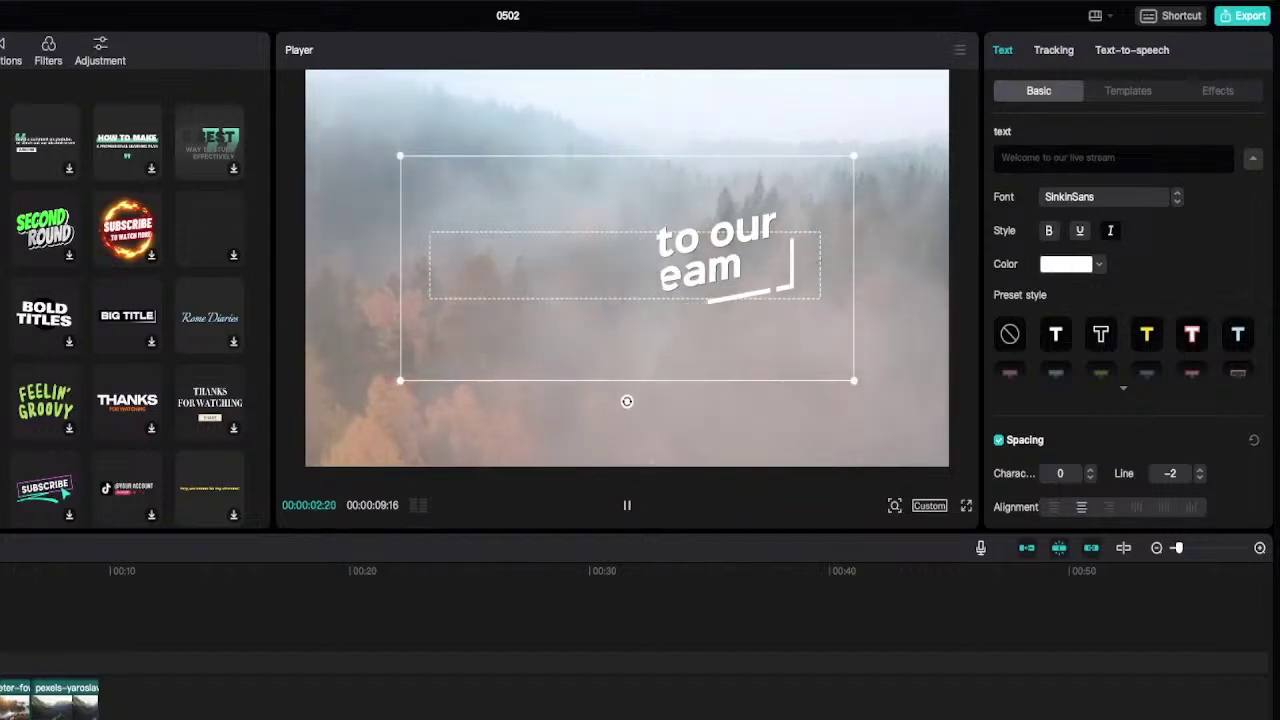
key(space)
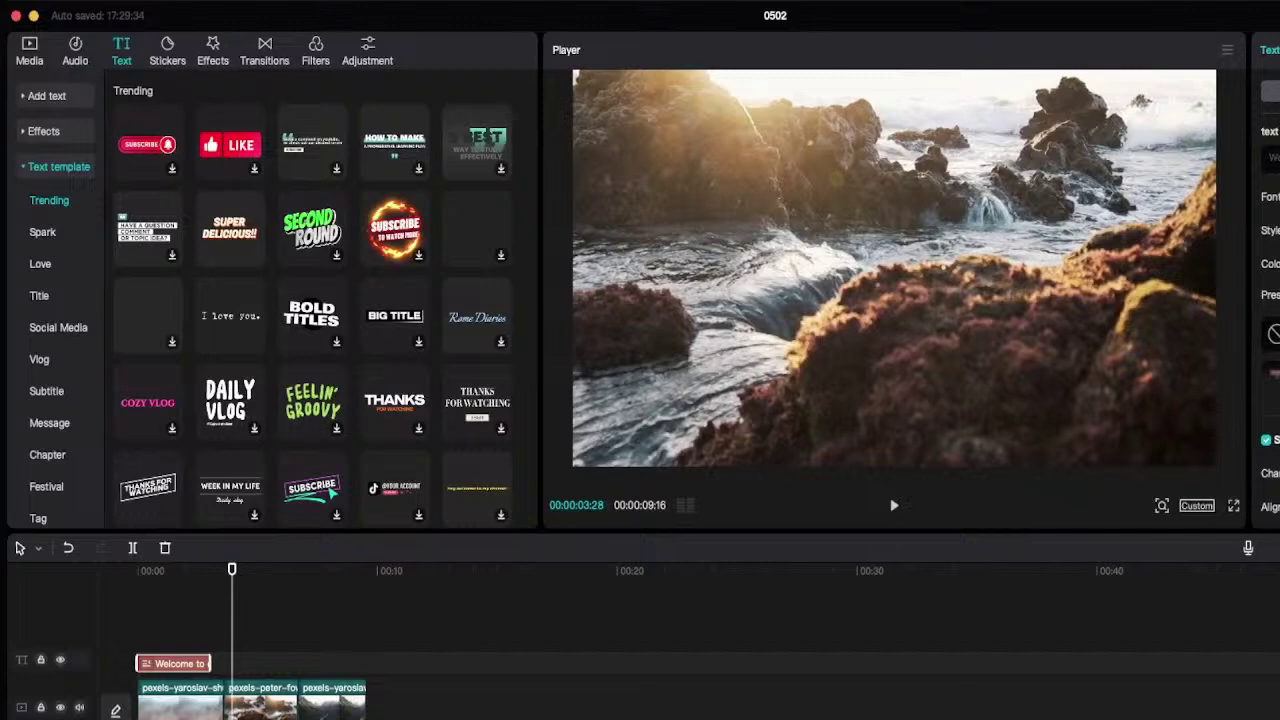
Step: Extend the welcome title so that it ends together with the foggy forest clip
click(181, 701)
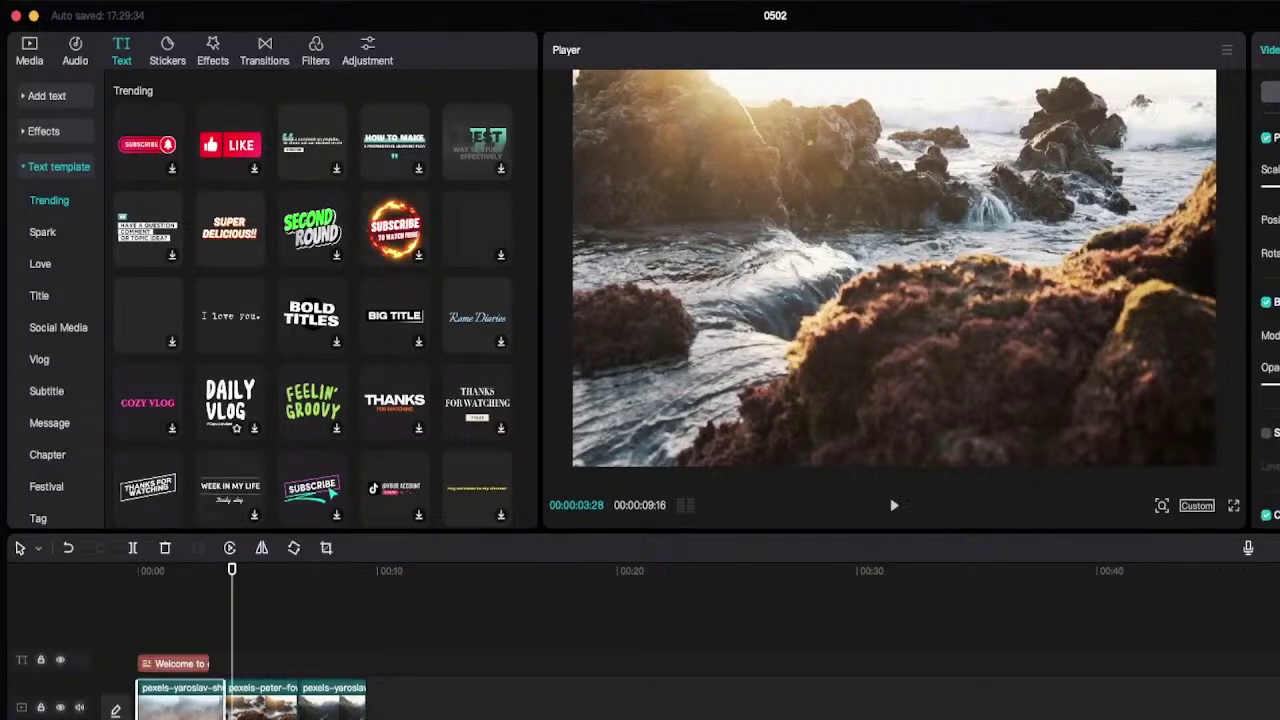
scroll(312, 400, down, 1)
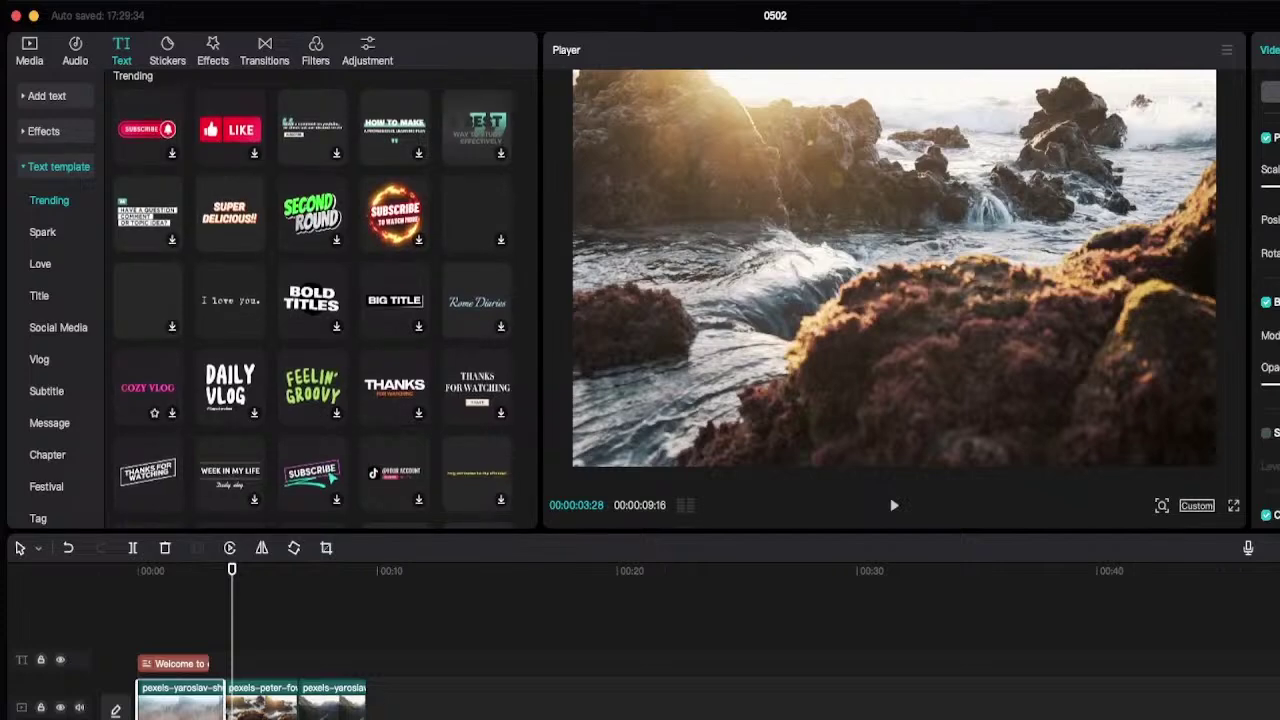
click(230, 622)
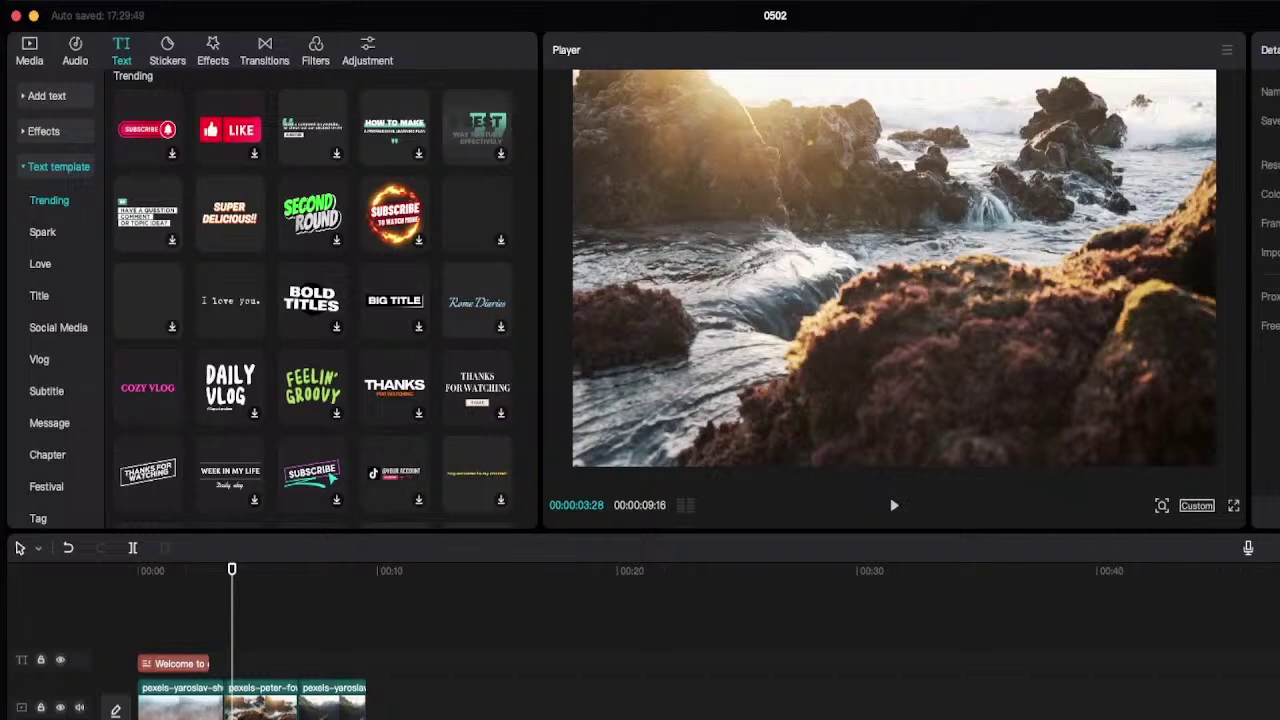
click(175, 664)
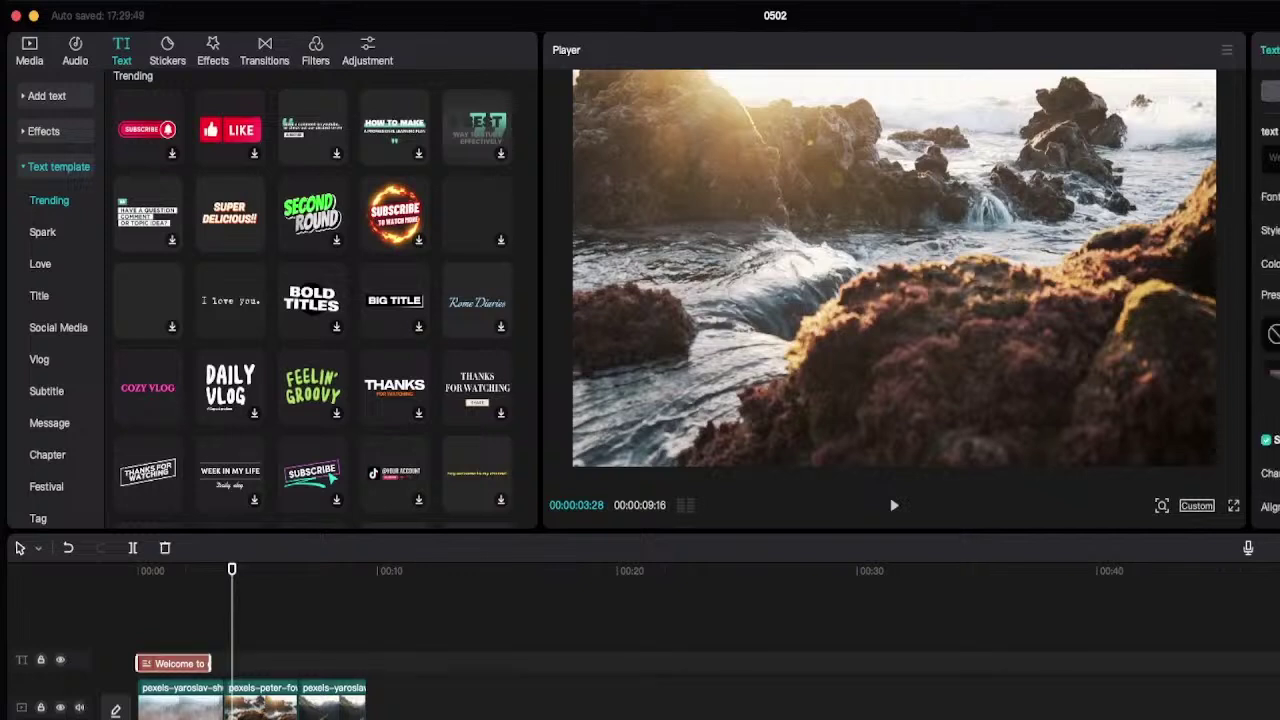
drag(210, 663, 225, 663)
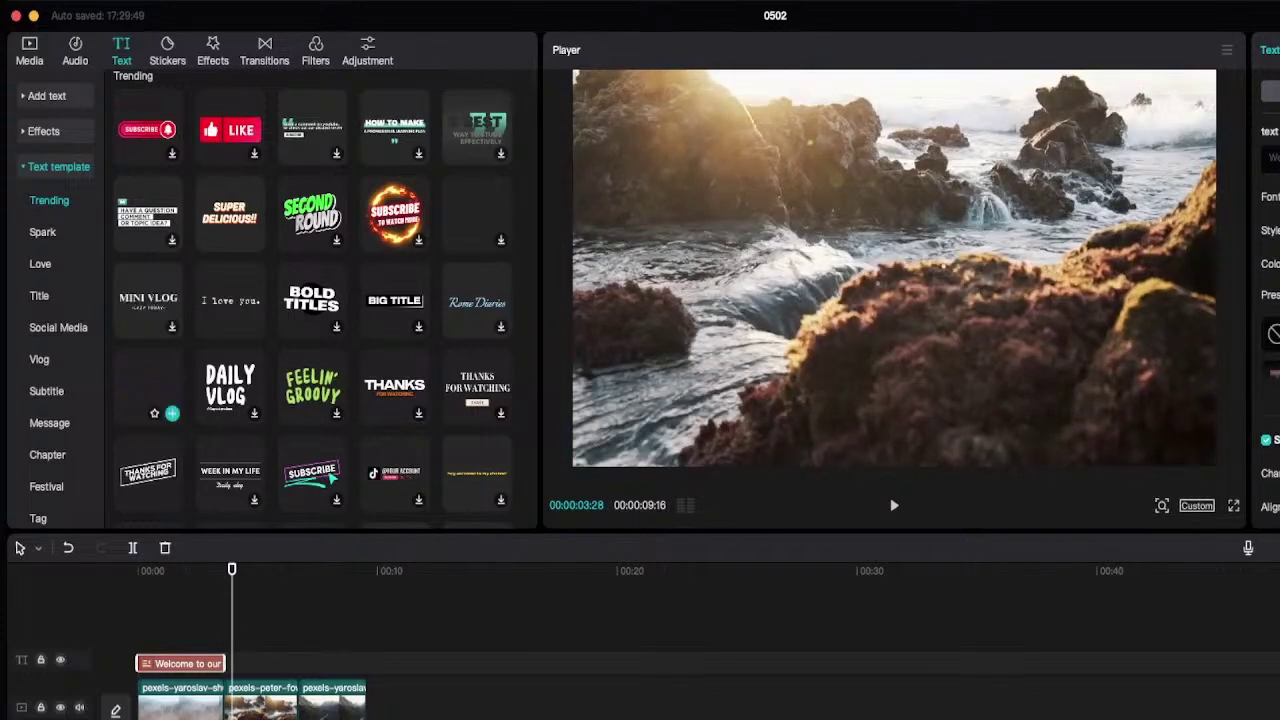
Step: Add the "Cozy Vlog" text template above the rocky coast clip, directly after the welcome title, and preview both titles
drag(160, 400, 299, 664)
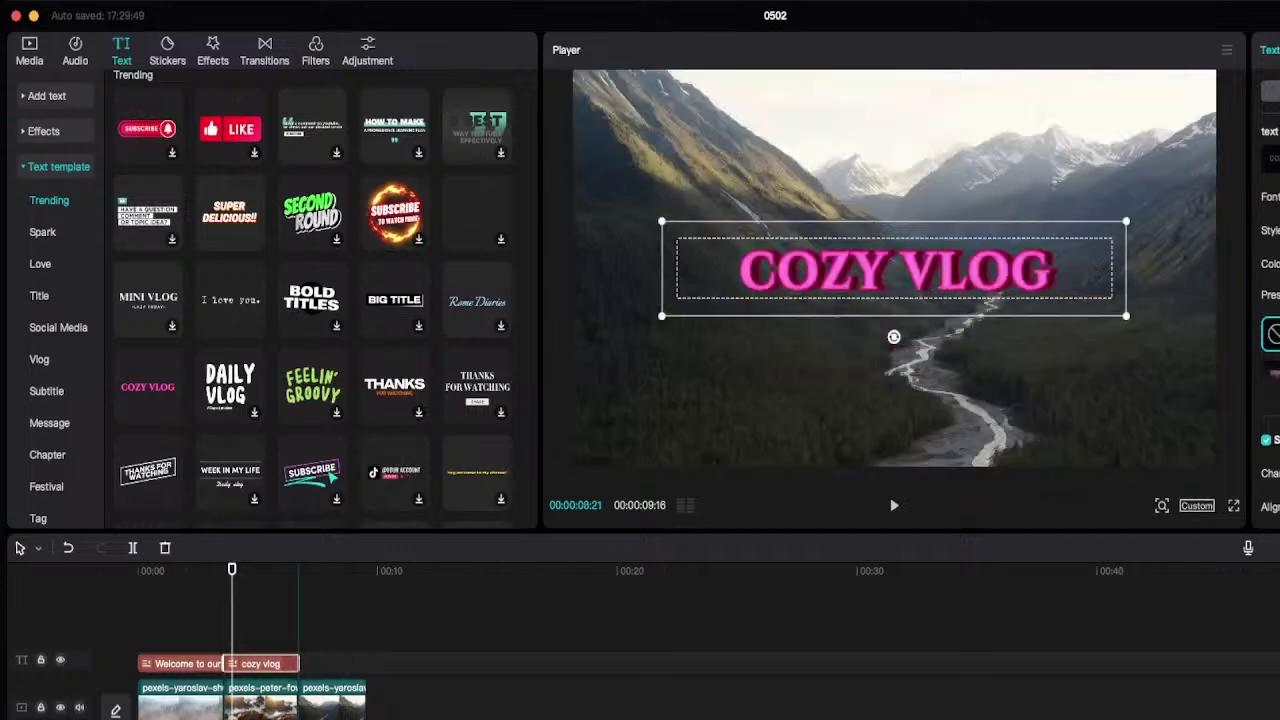
click(171, 611)
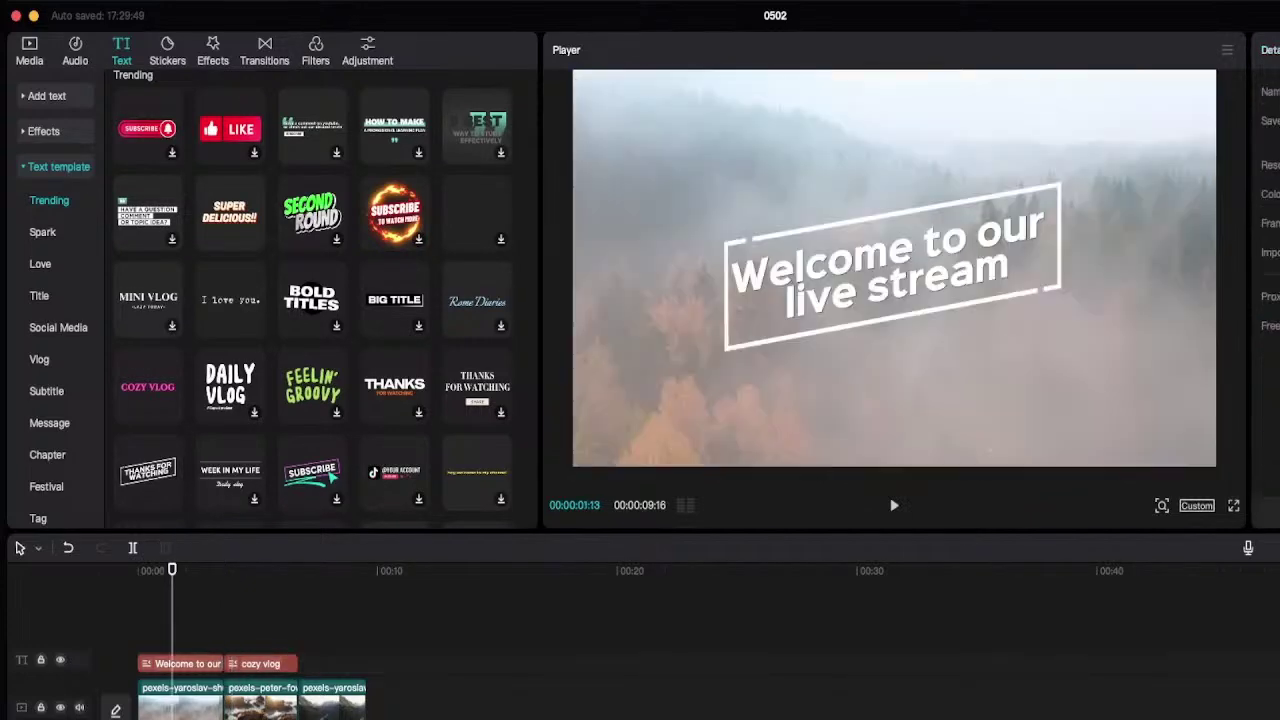
key(space)
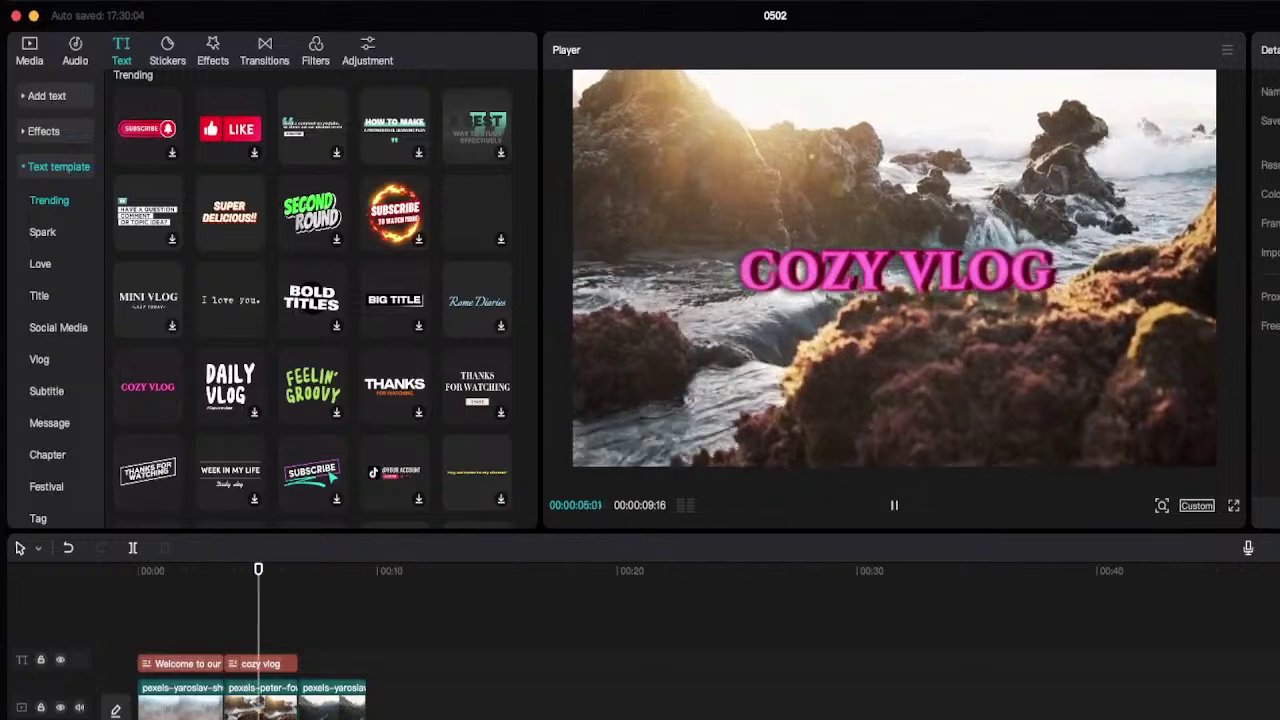
Step: Replace the text of the Cozy Vlog title with "Decker church" and play that part of the video
key(space)
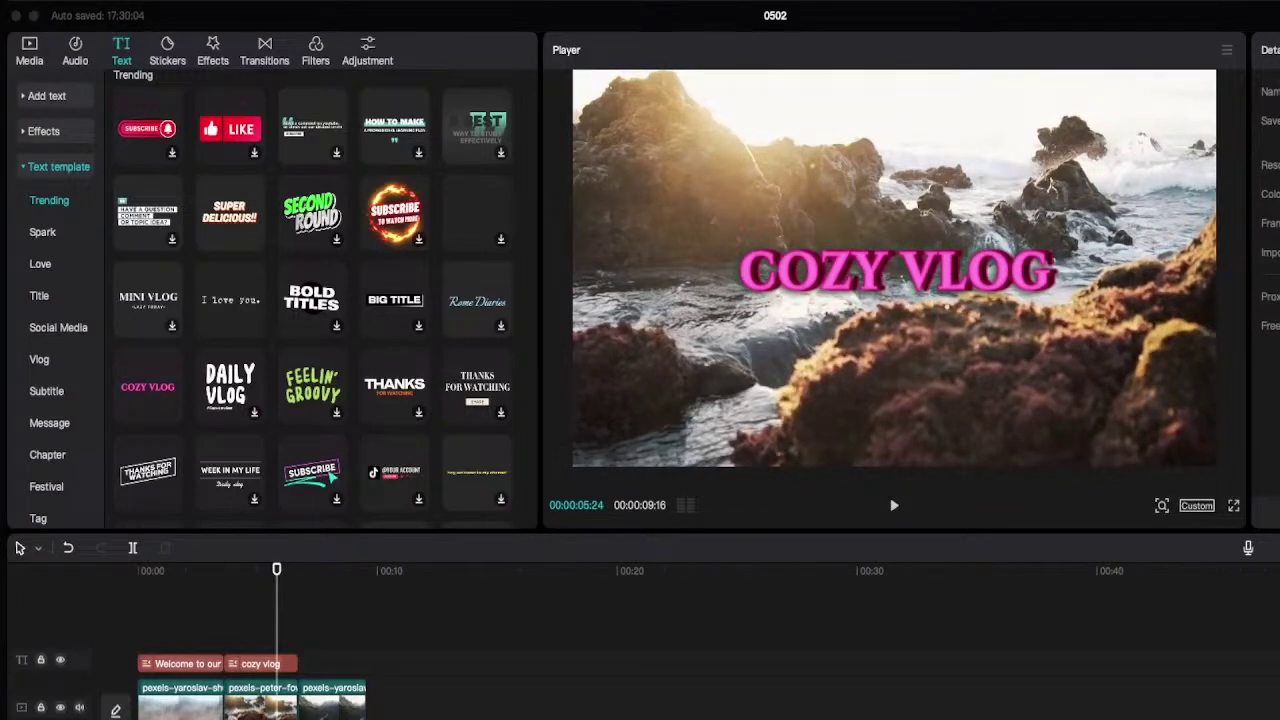
click(261, 664)
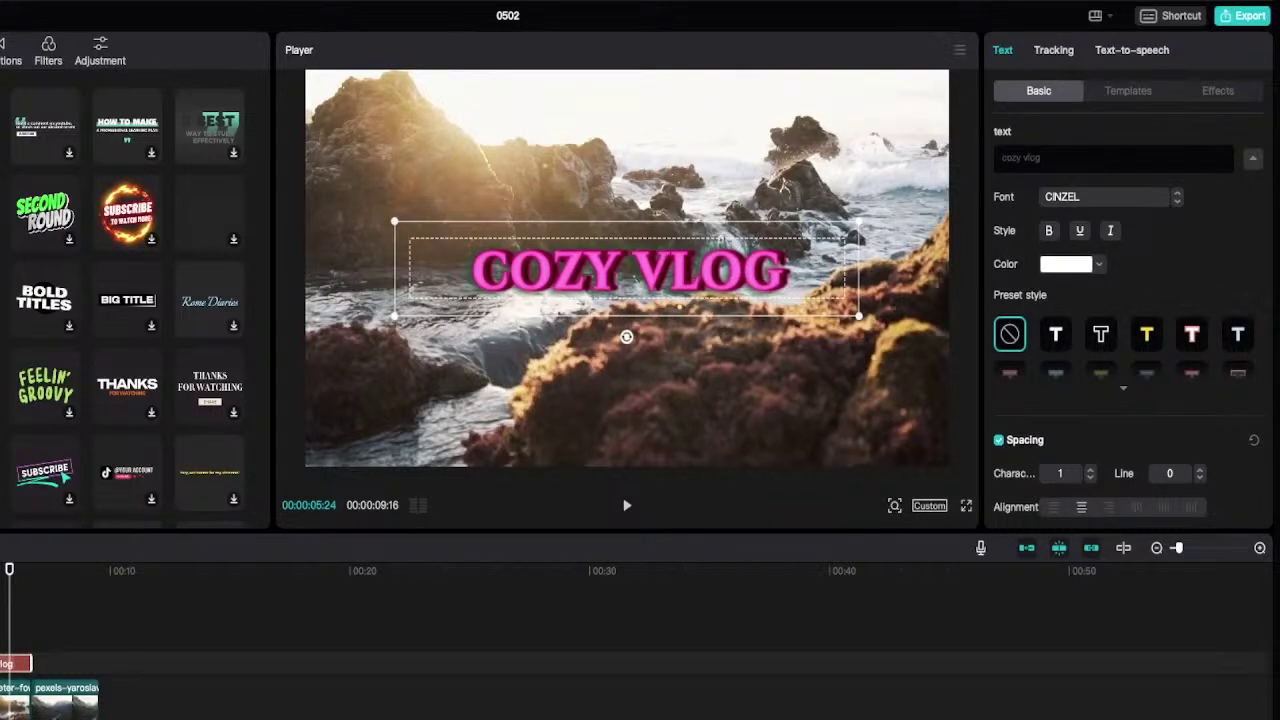
double_click(1043, 158)
key(super+a)
text(Decker )
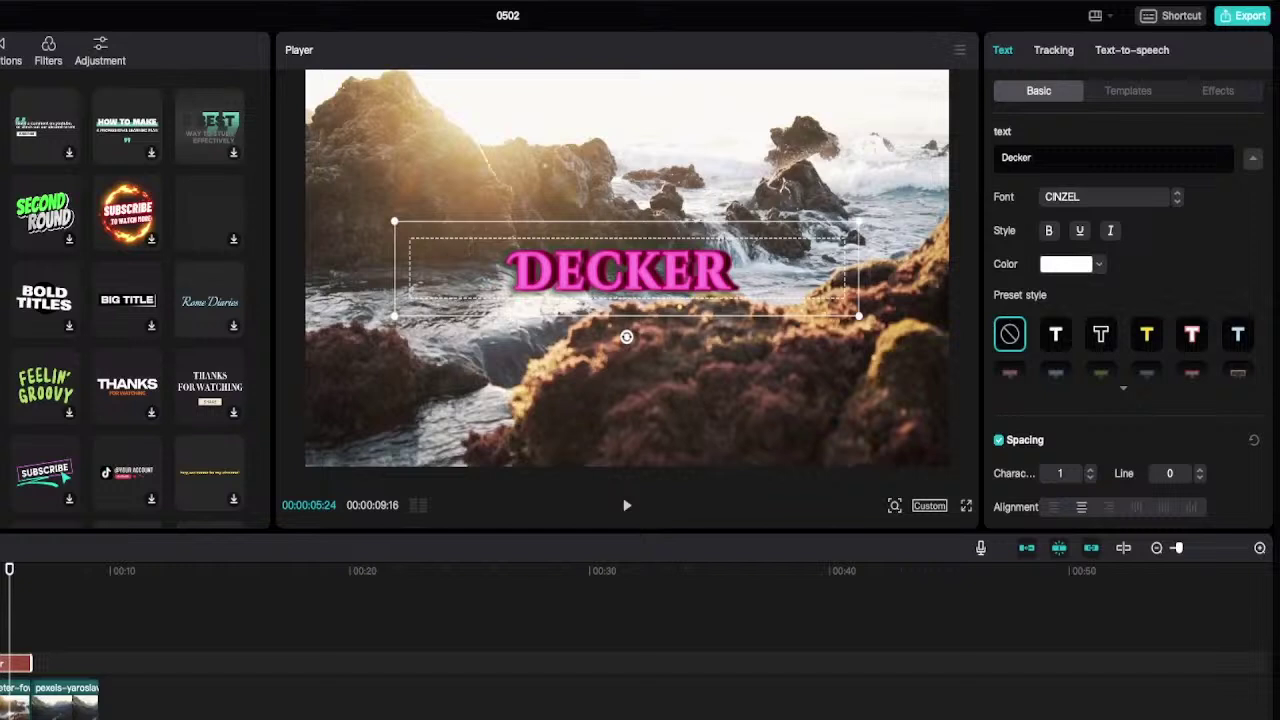
text(c)
text(hurch)
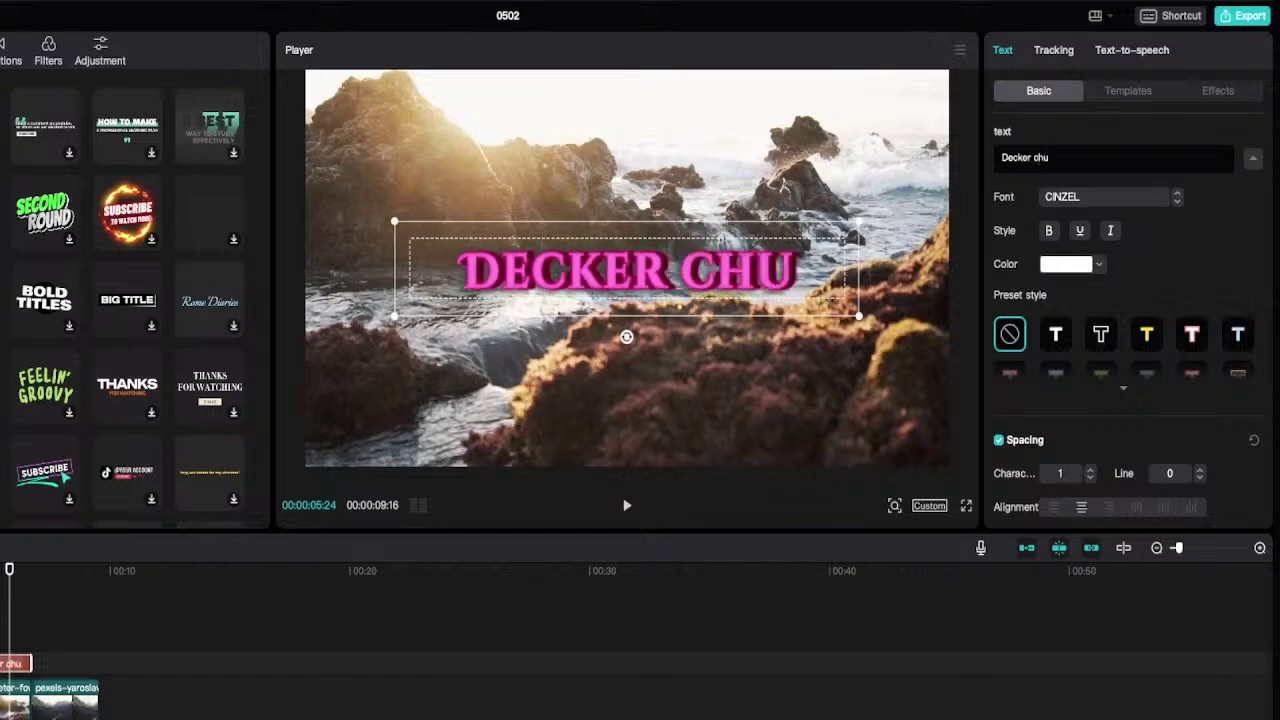
key(BackSpace)
key(BackSpace)
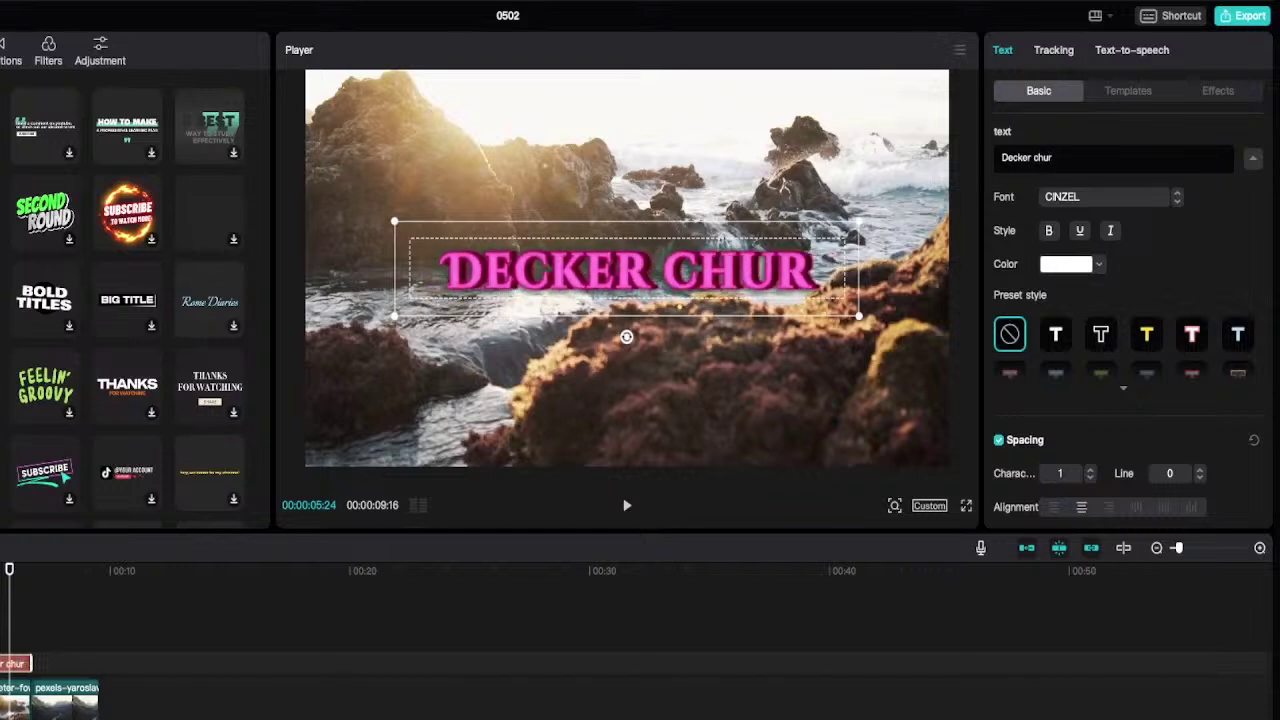
text(ch)
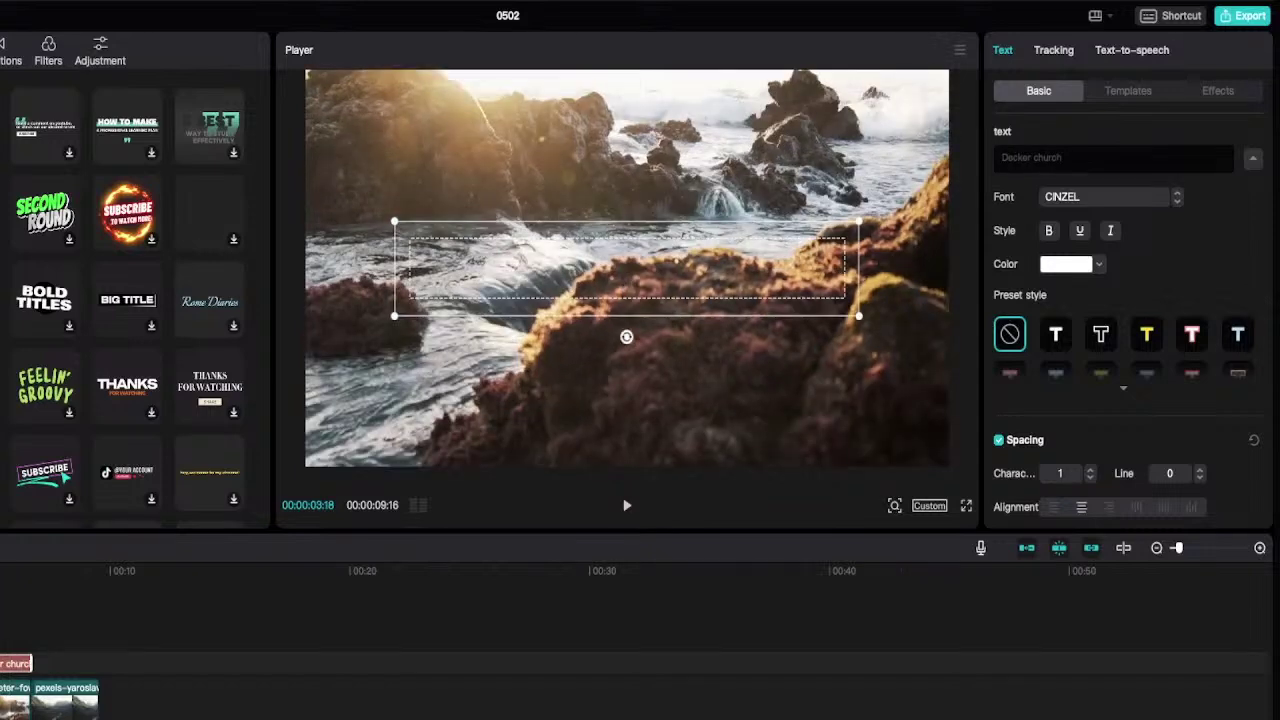
key(space)
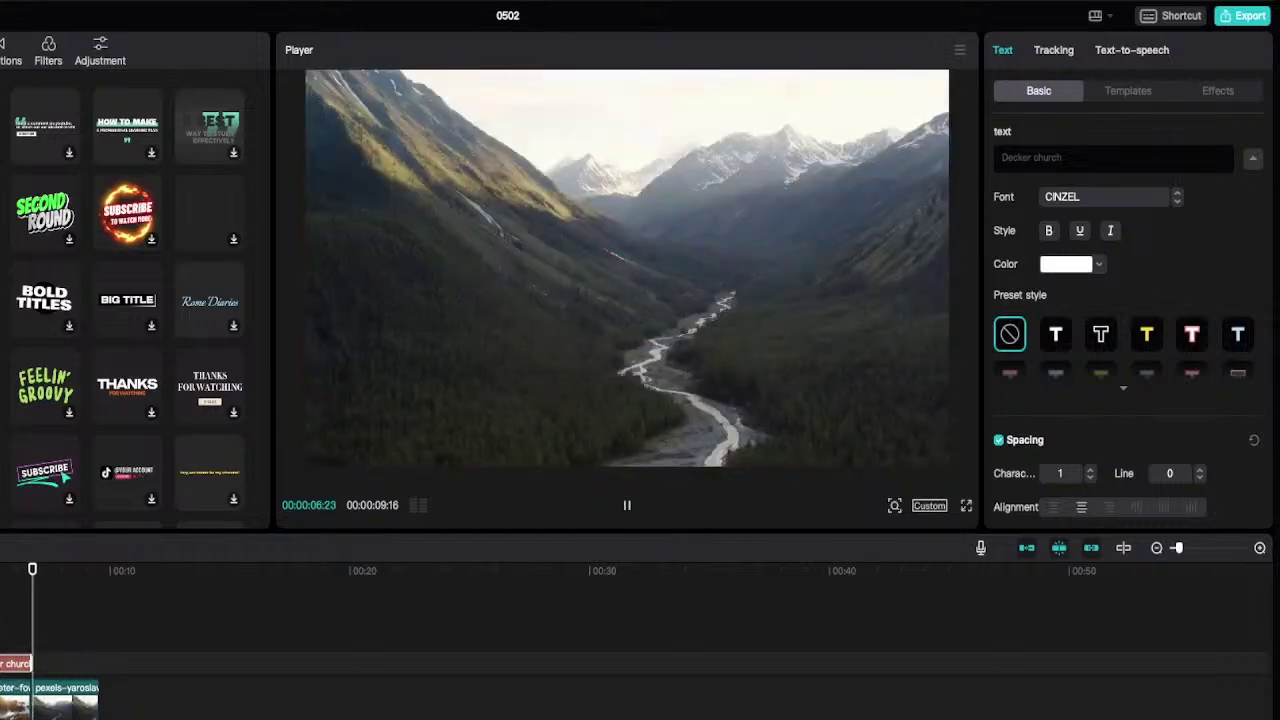
key(space)
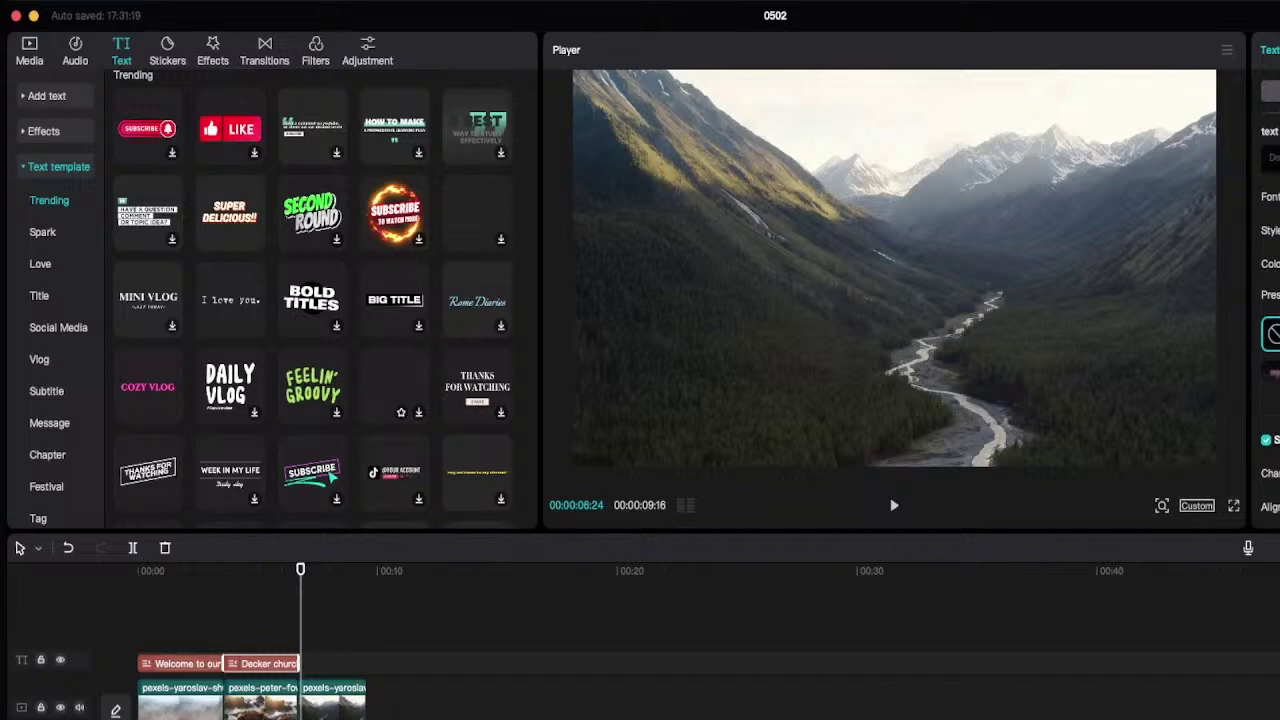
Step: Add the "THANKS FOR WATCHING" text template above the mountain valley clip, directly after the church title, and check how it looks there
click(395, 386)
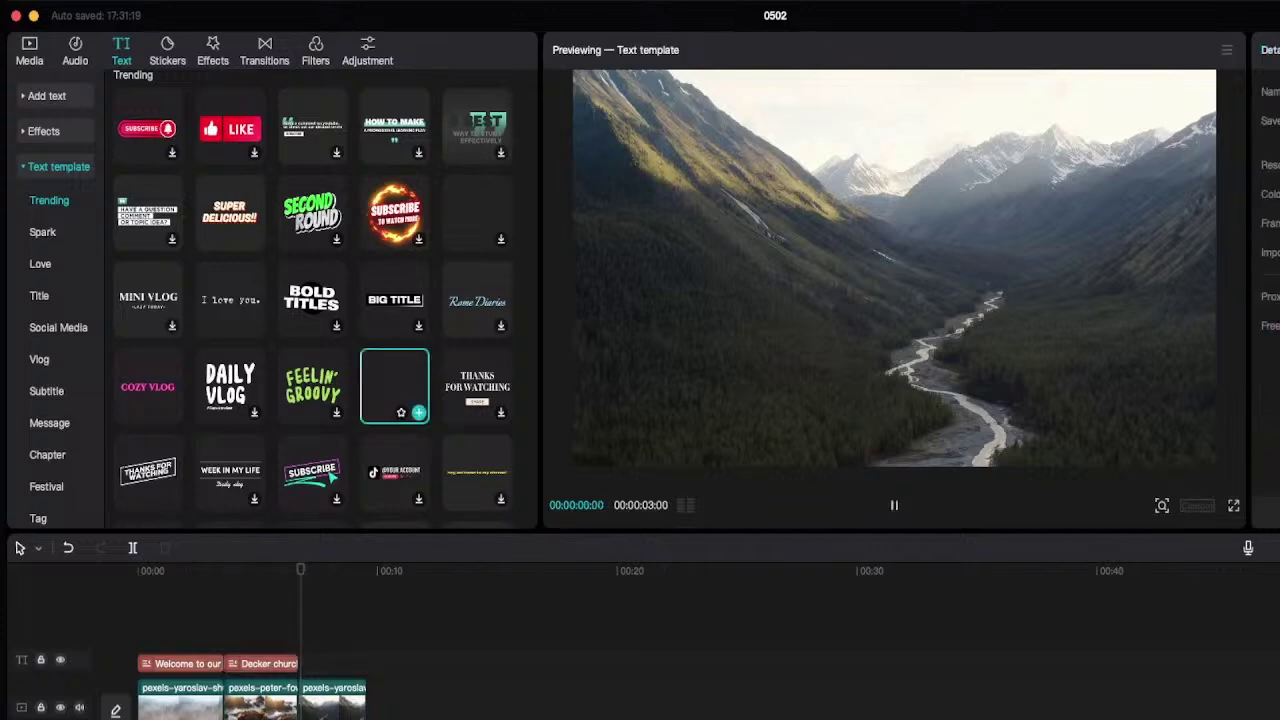
drag(394, 385, 367, 663)
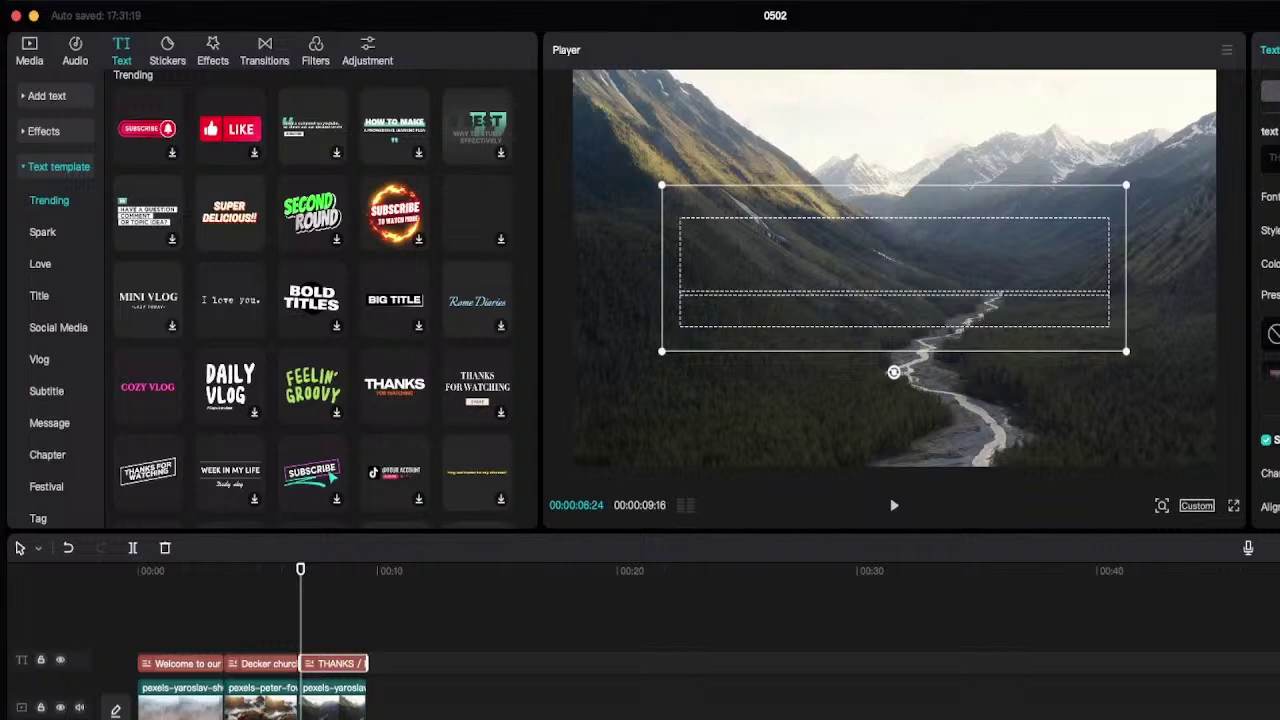
drag(300, 569, 345, 569)
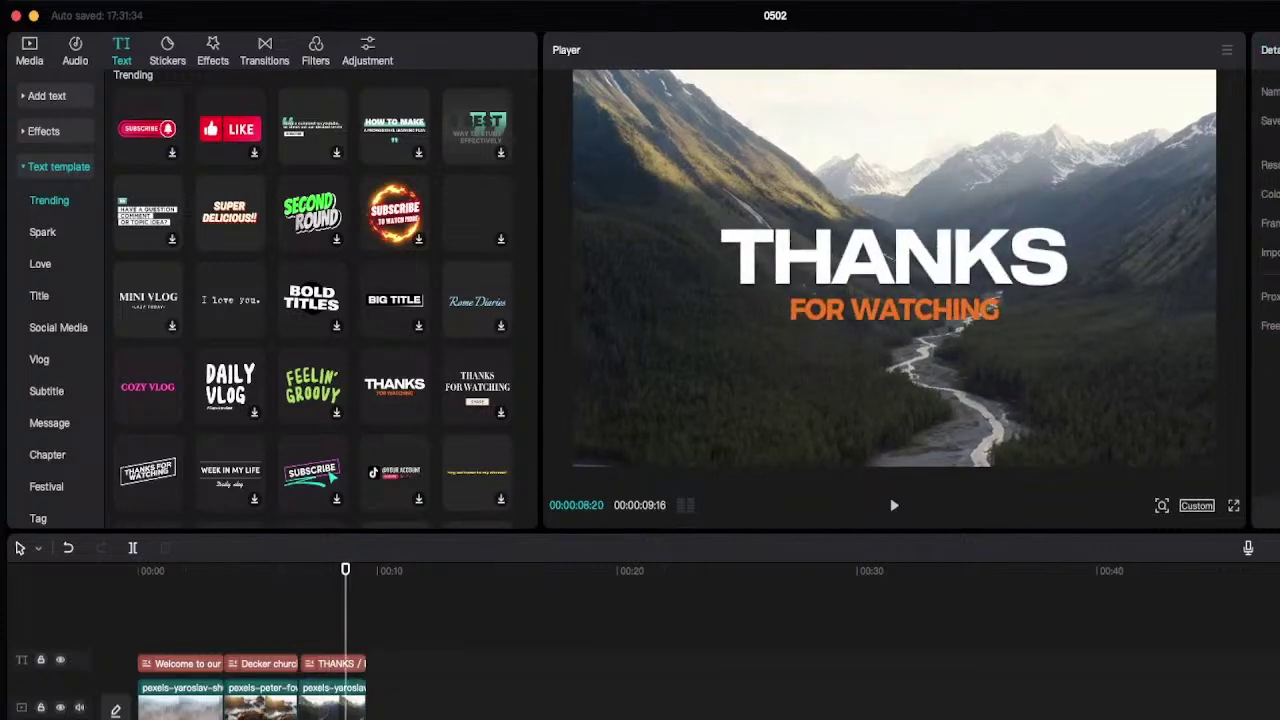
Step: Replace the headline "THANKS" of the closing title with "May God"
click(335, 664)
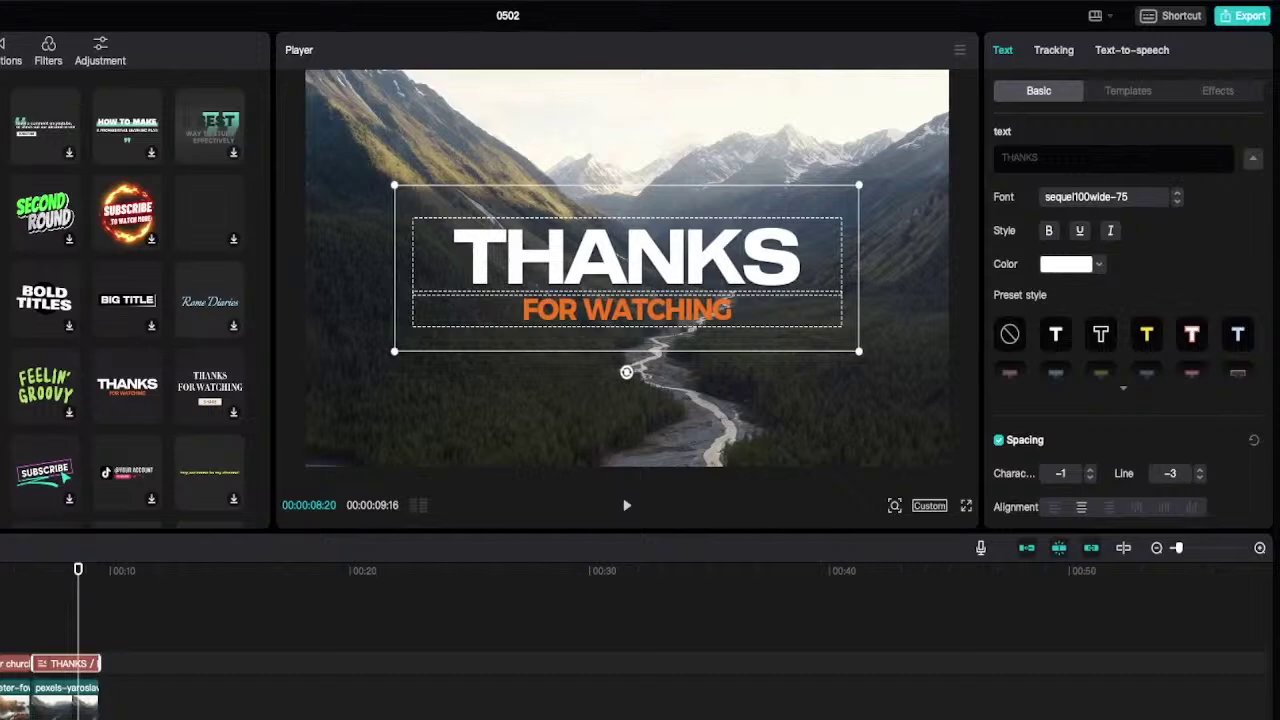
click(1020, 158)
text(M)
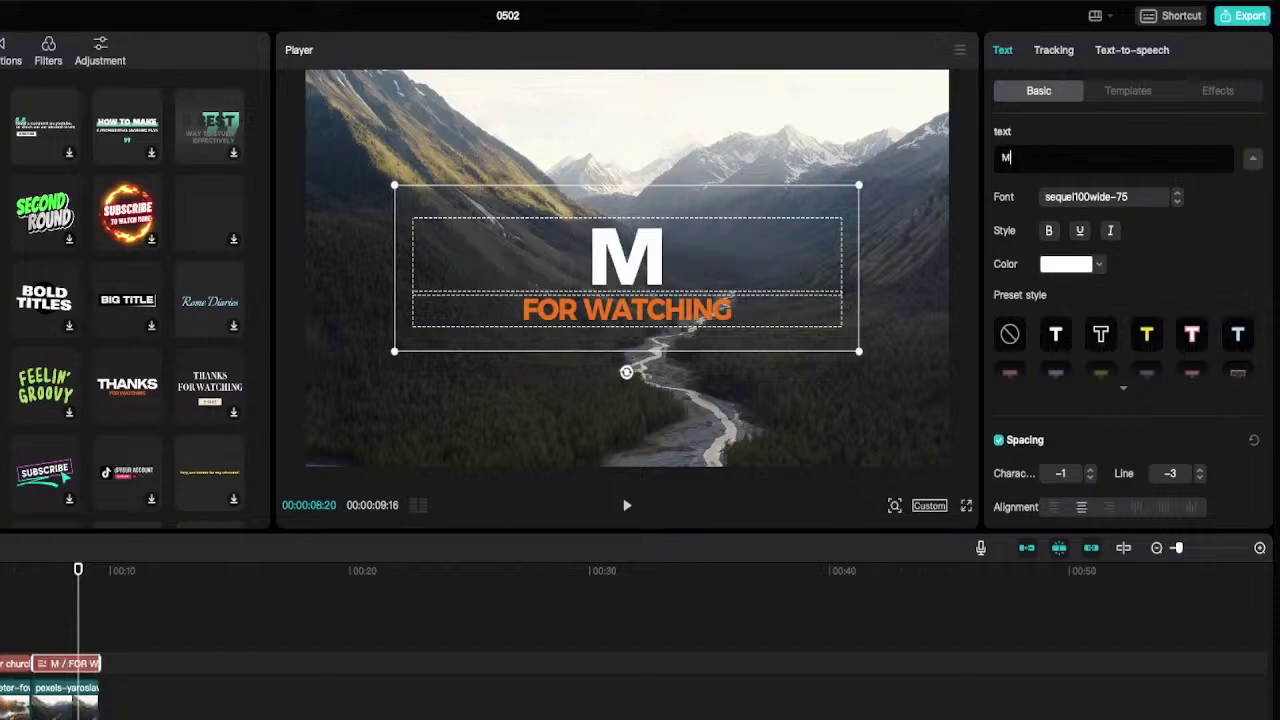
text(ay God)
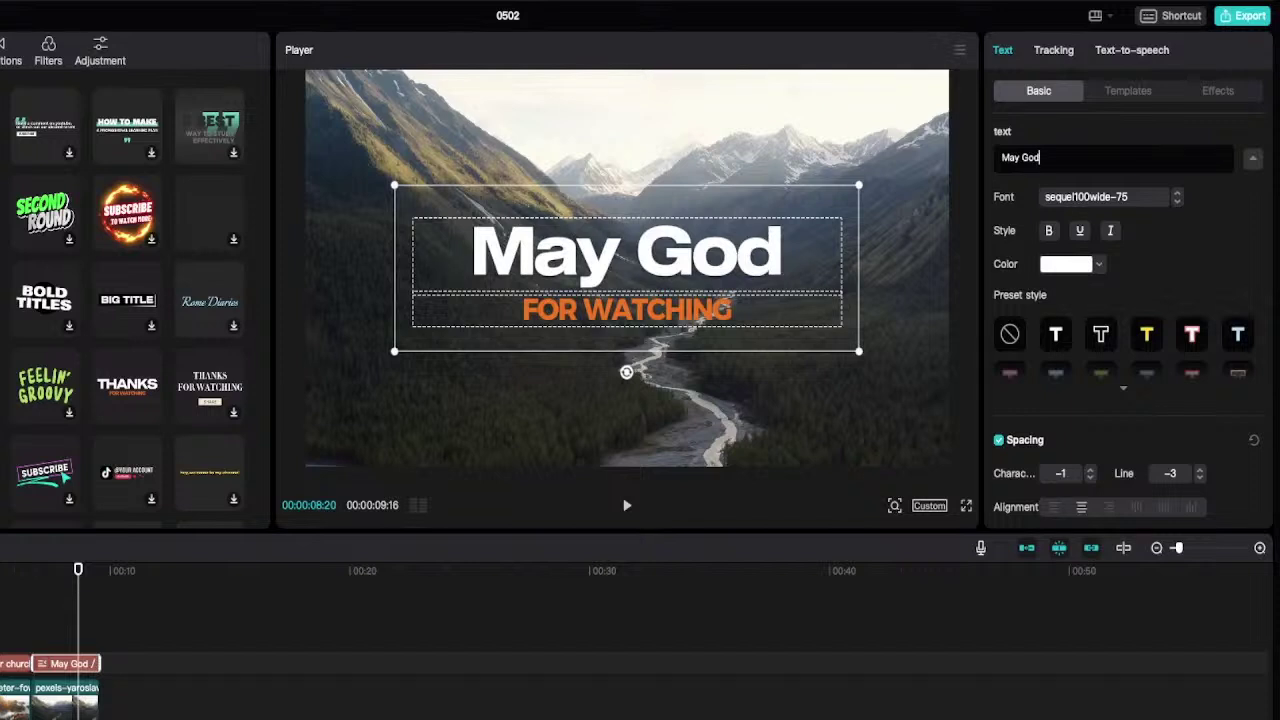
key(Return)
Step: Replace the closing title's second line with "Bless You" and change its color to bright green
scroll(1123, 330, down, 10)
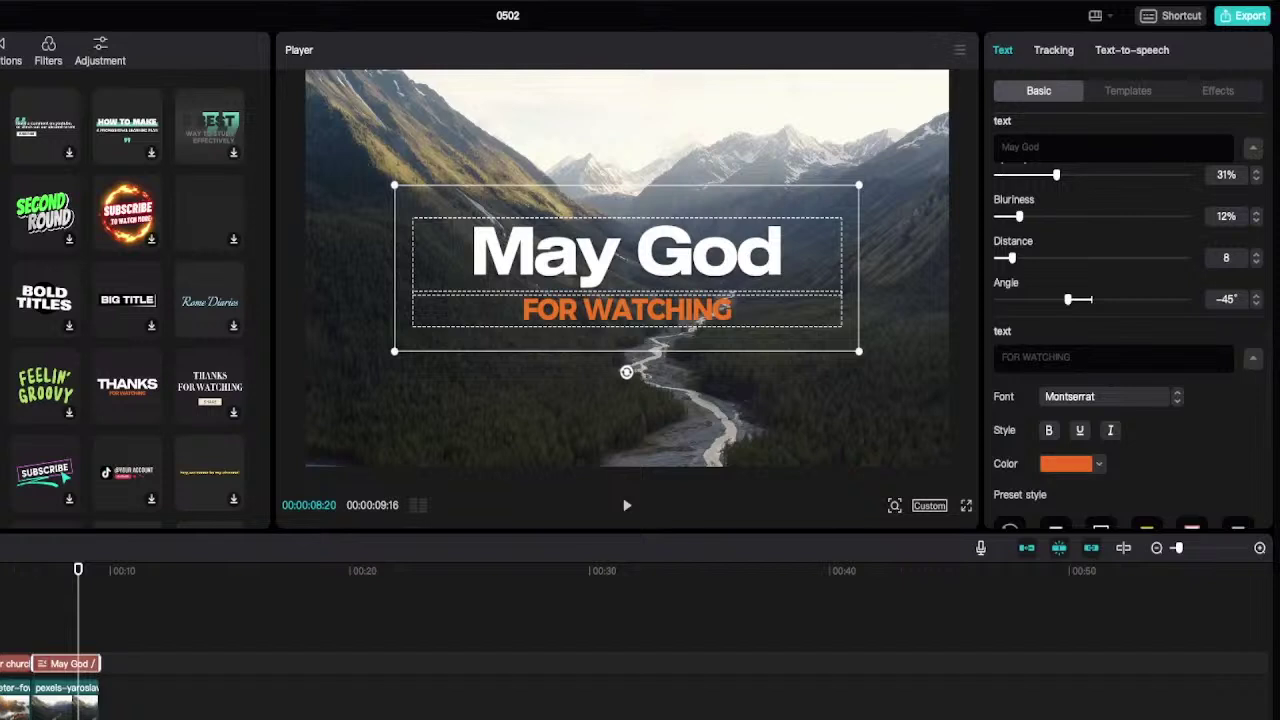
scroll(1125, 330, down, 3)
triple_click(1043, 283)
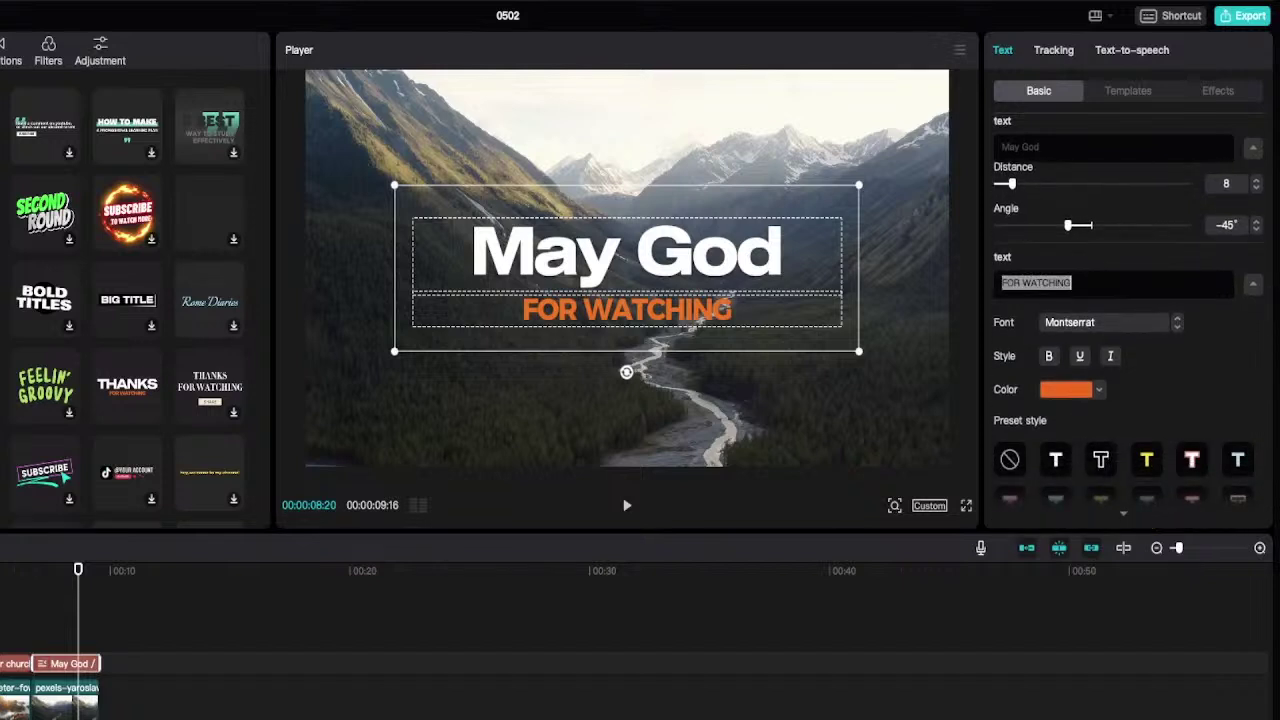
text(Bless You)
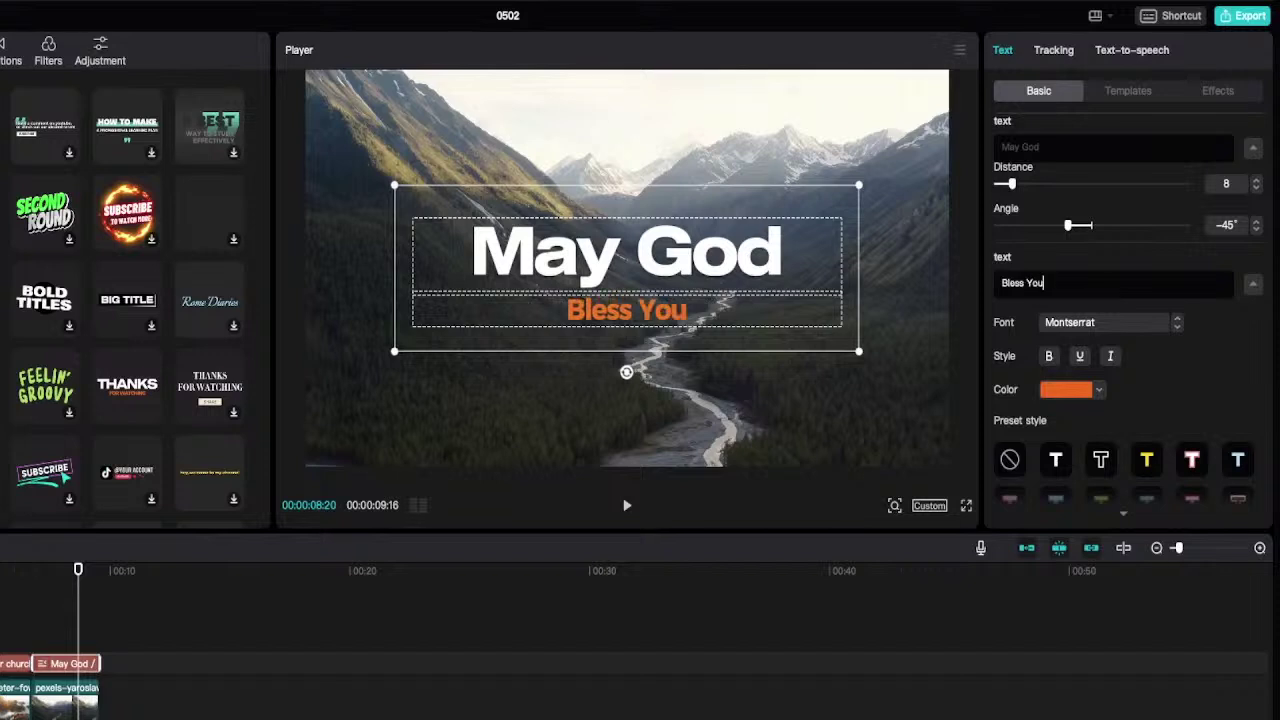
click(1098, 390)
click(1066, 390)
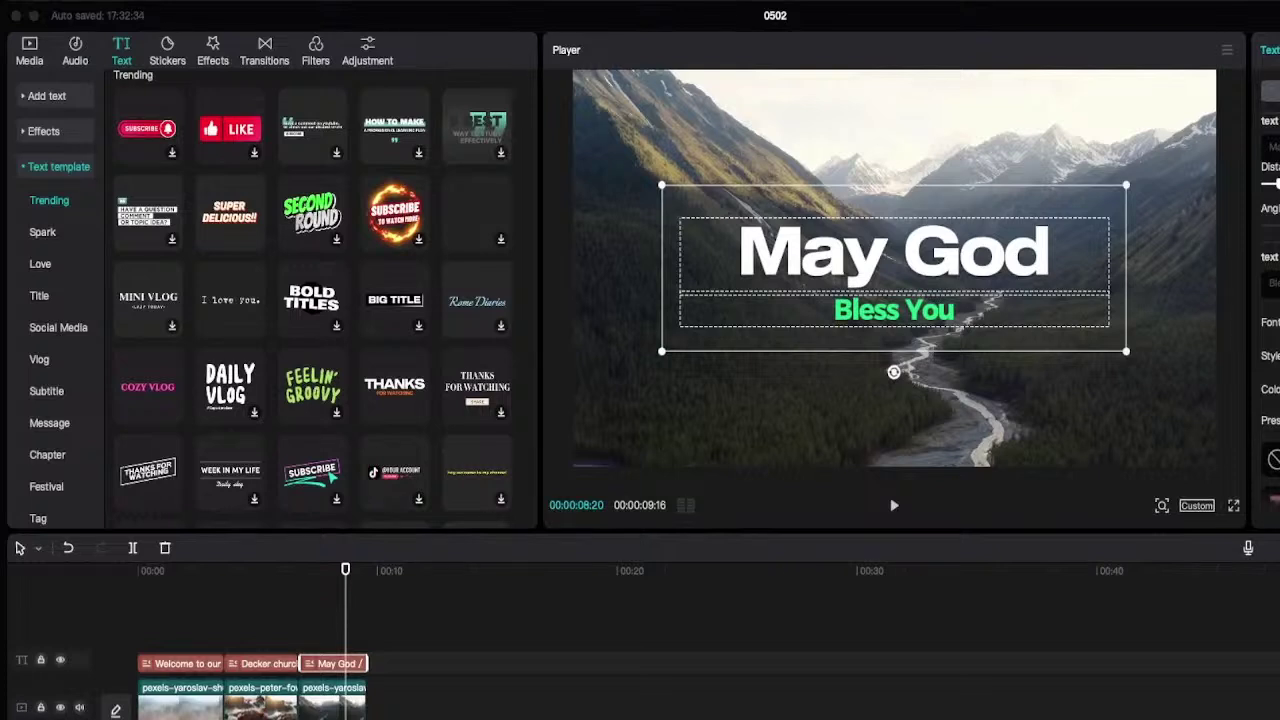
Step: Play the whole video from the start to review all three titles, and return to the beginning
click(332, 704)
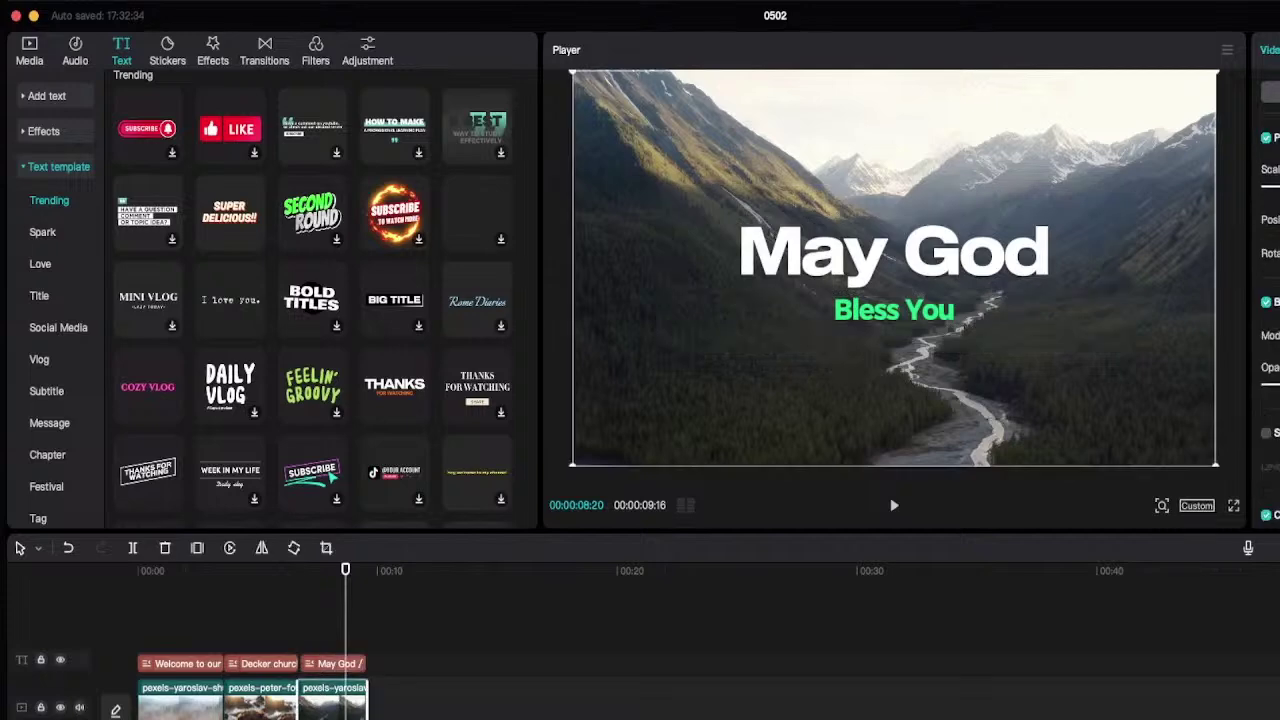
drag(345, 569, 138, 569)
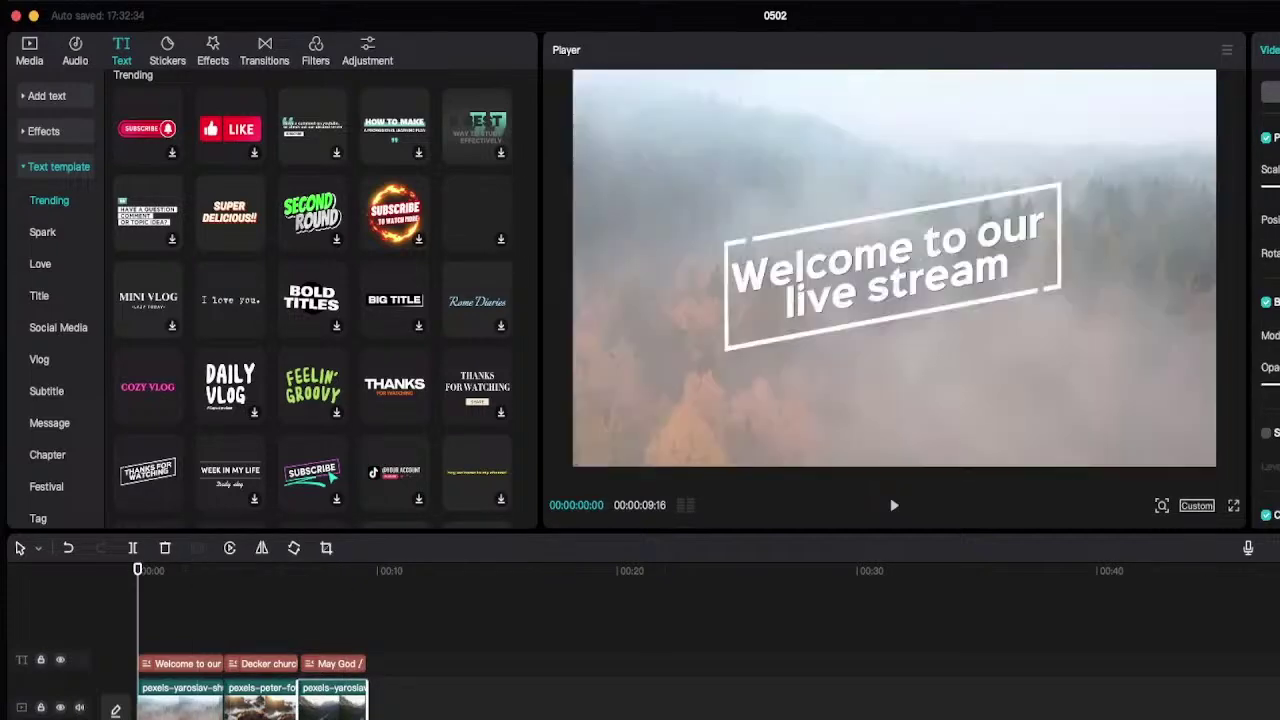
key(space)
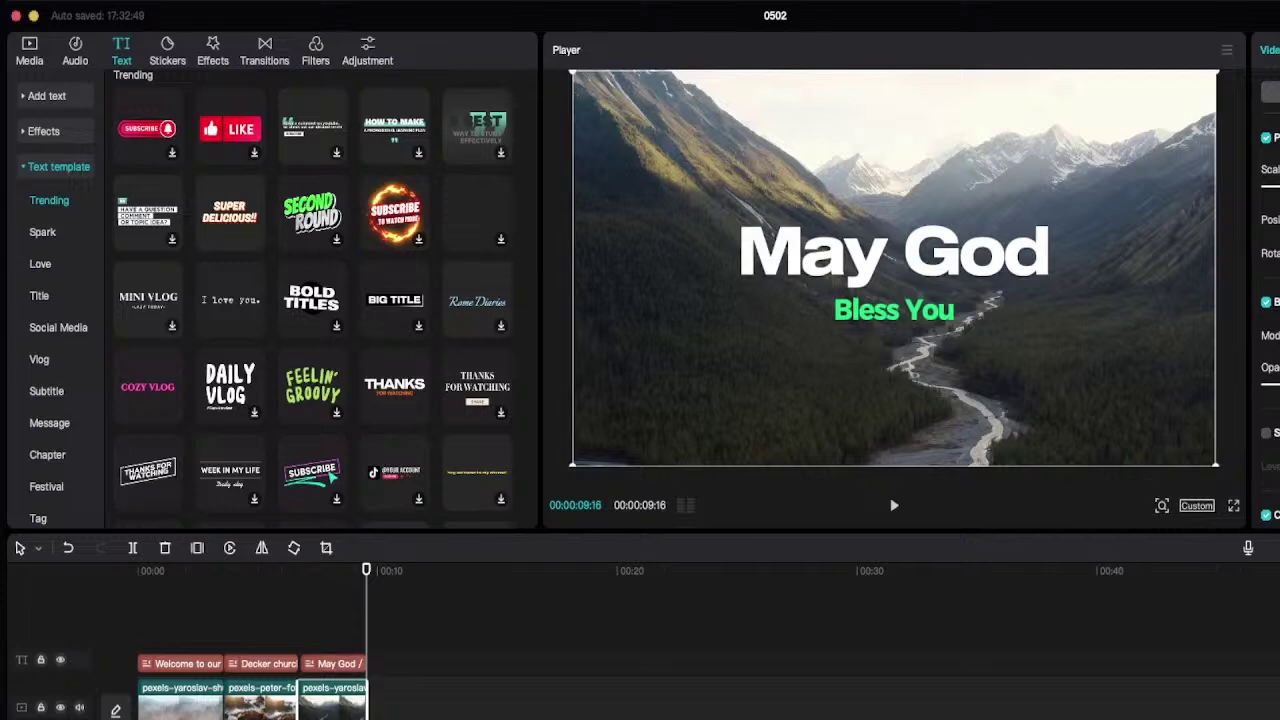
drag(366, 569, 138, 569)
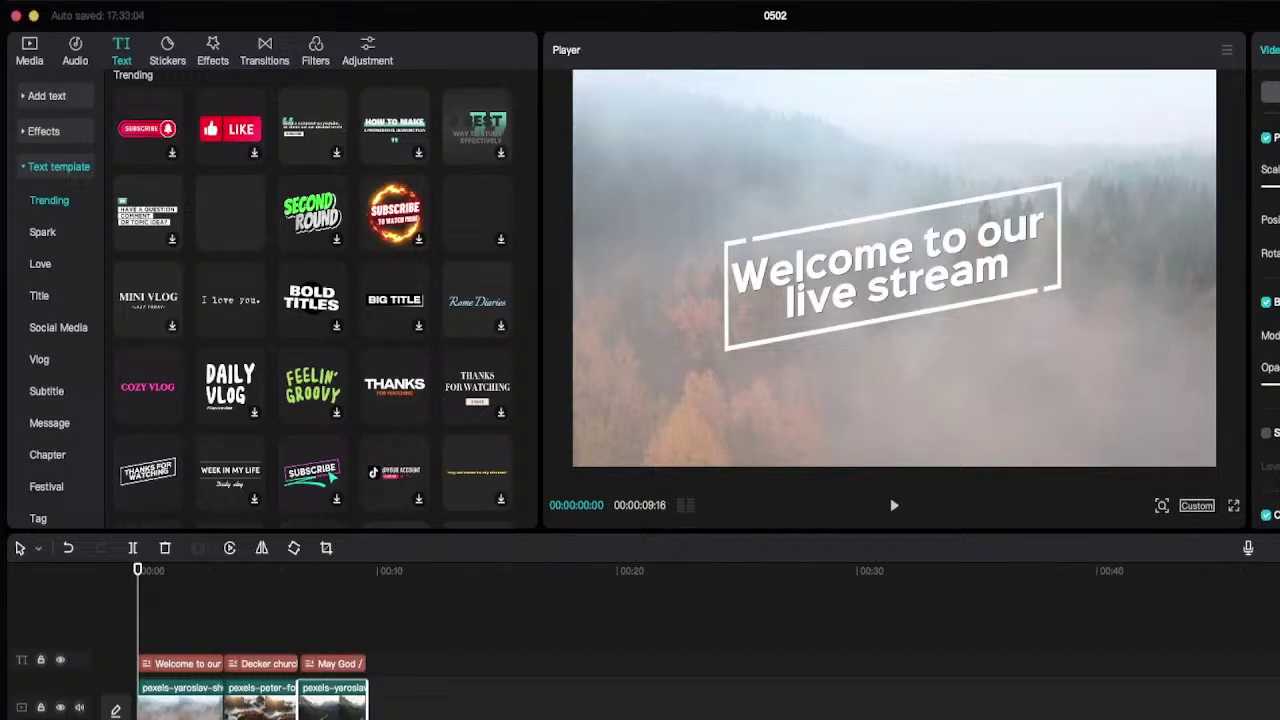
Step: Add the "Lazy Sunday" music track from the start of the video and cut off the part after the last clip
click(75, 51)
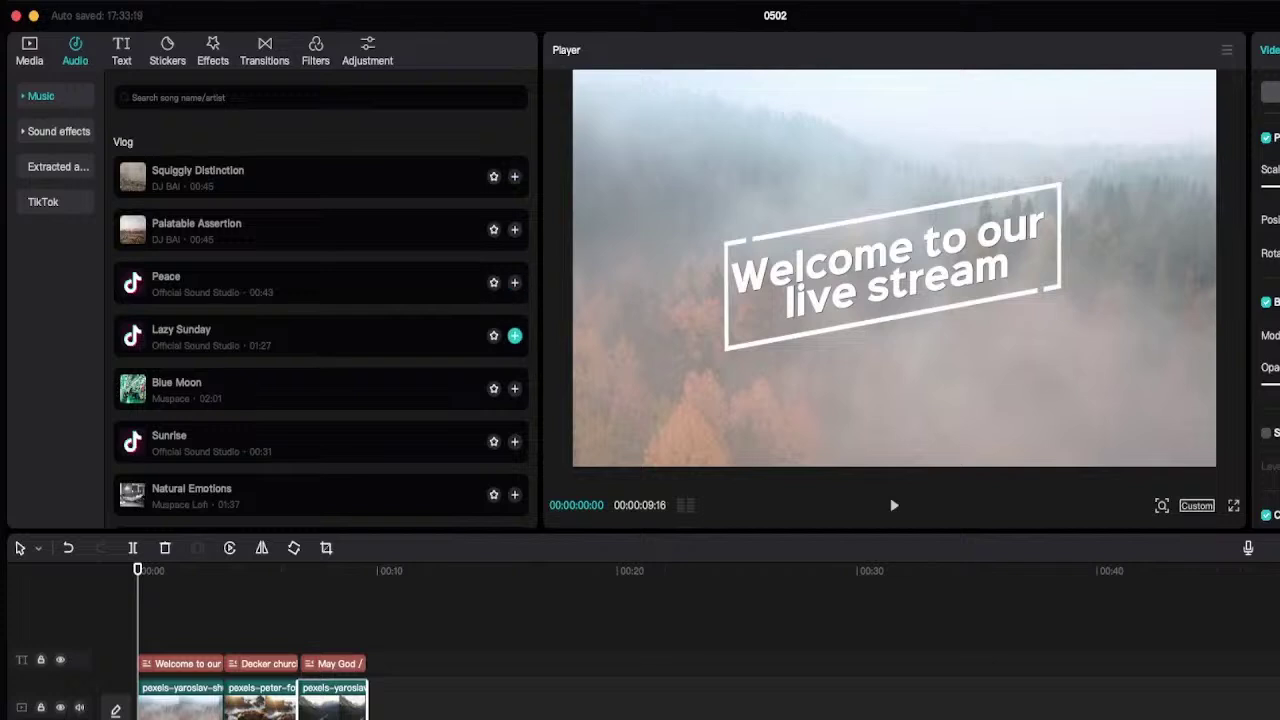
click(515, 335)
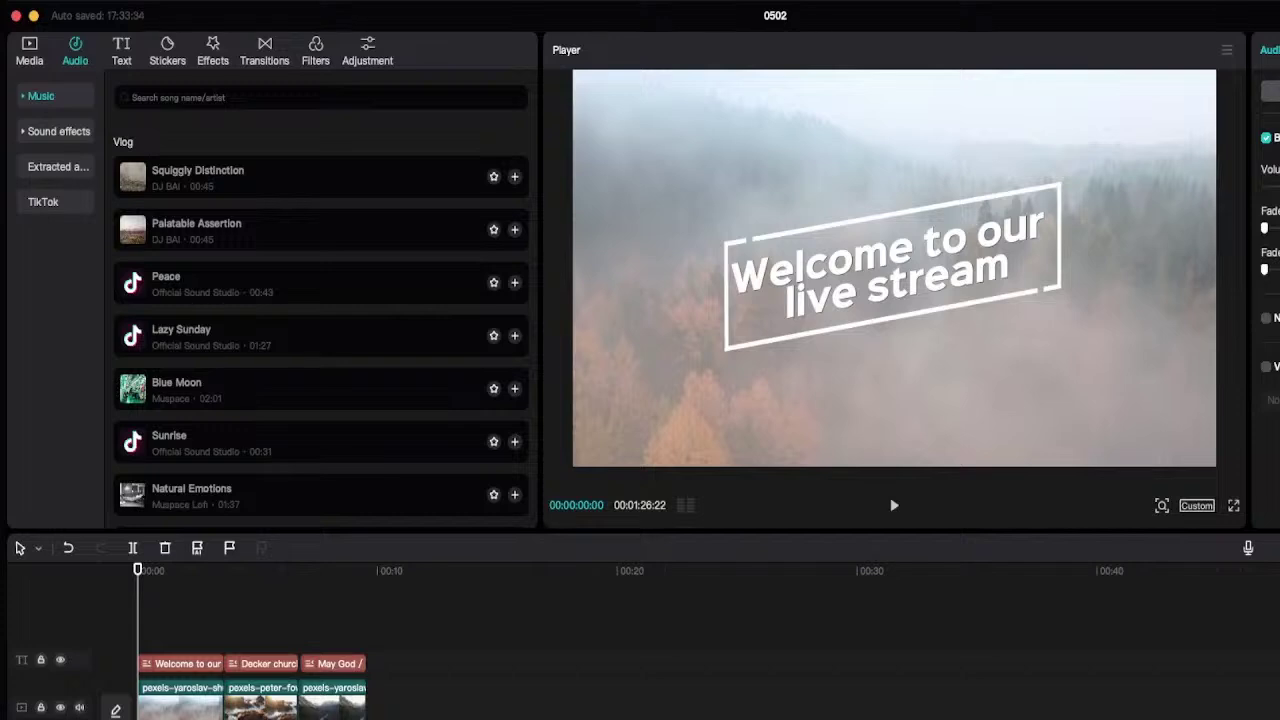
key(space)
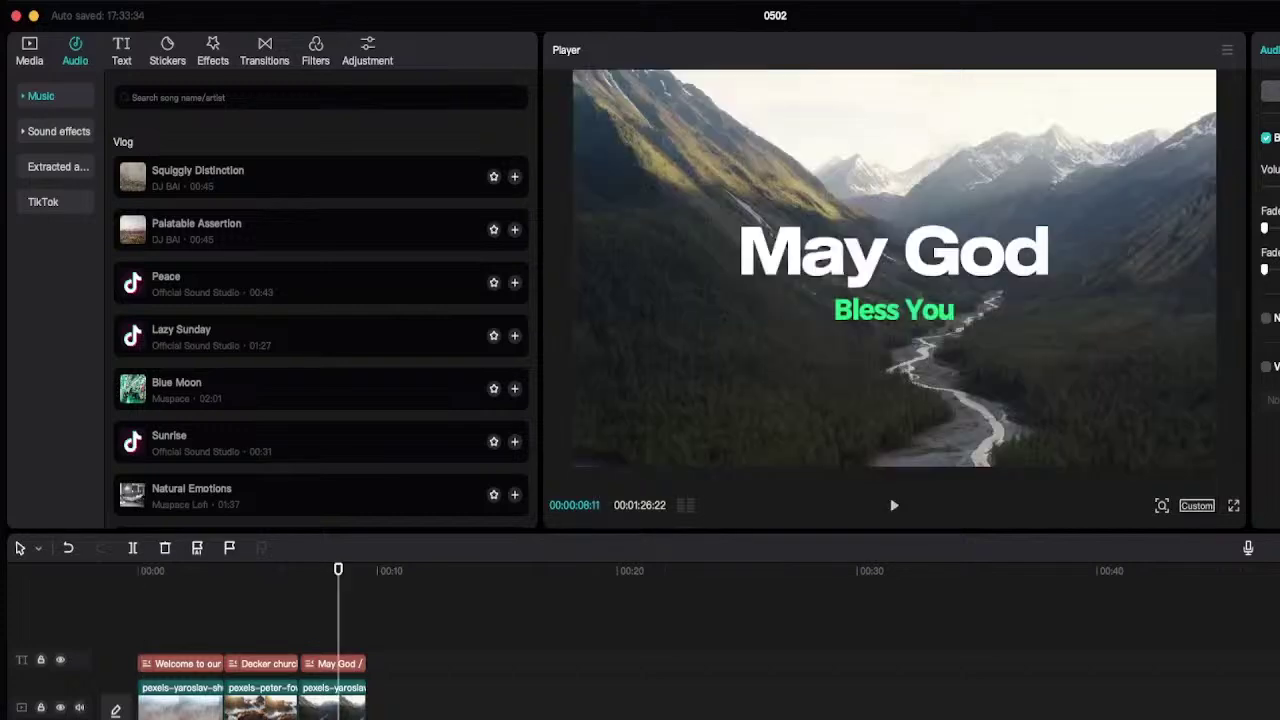
drag(338, 569, 366, 569)
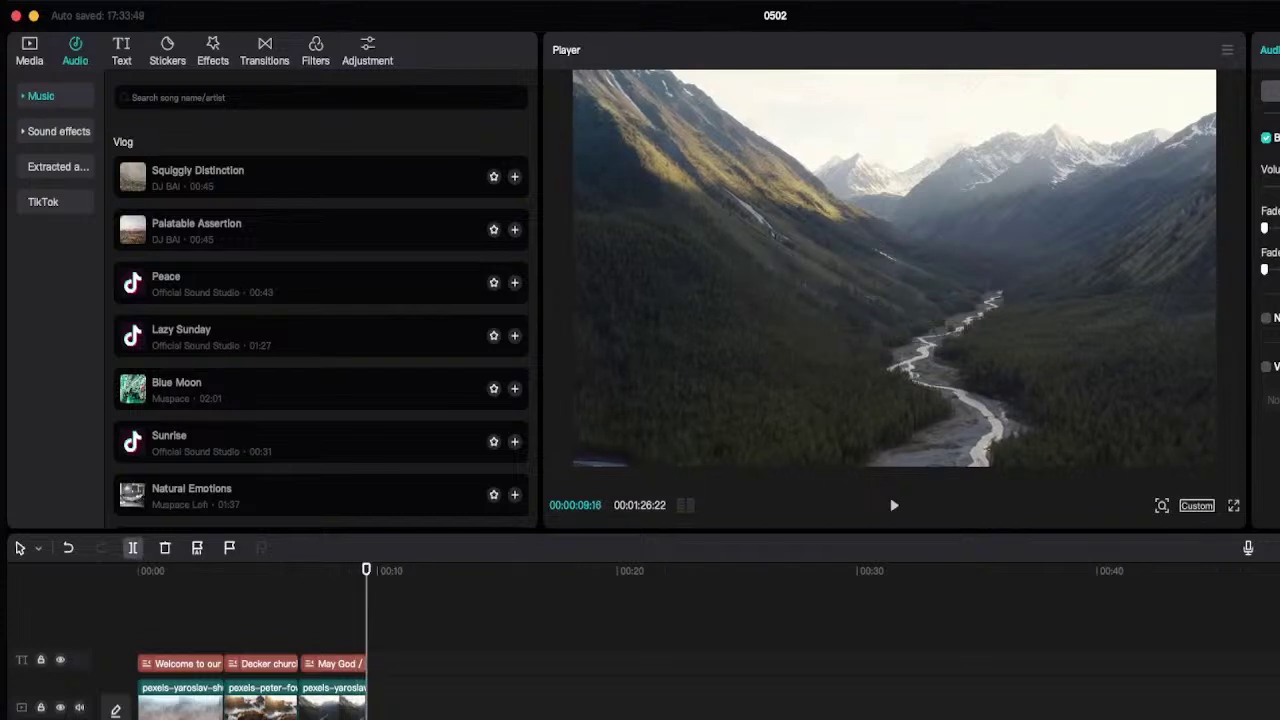
key(Delete)
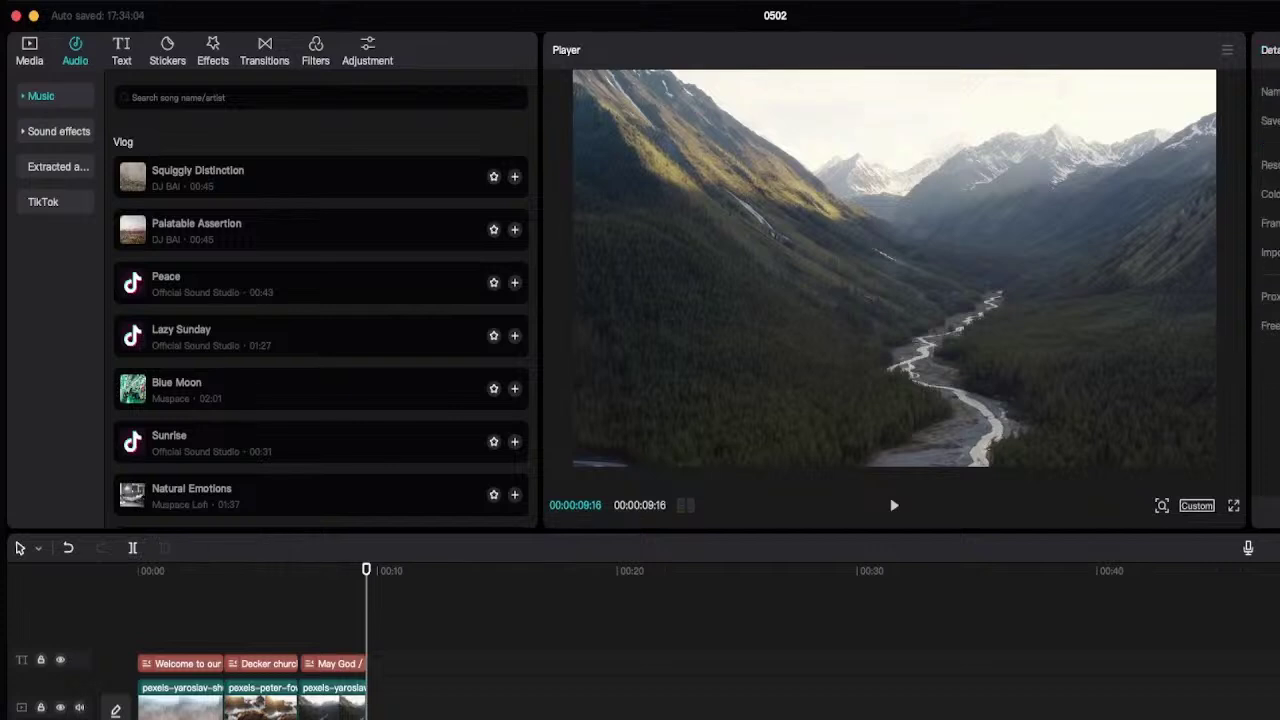
Step: Add a default text at the start of the video and extend it to the end of the last clip
click(361, 569)
drag(361, 569, 138, 569)
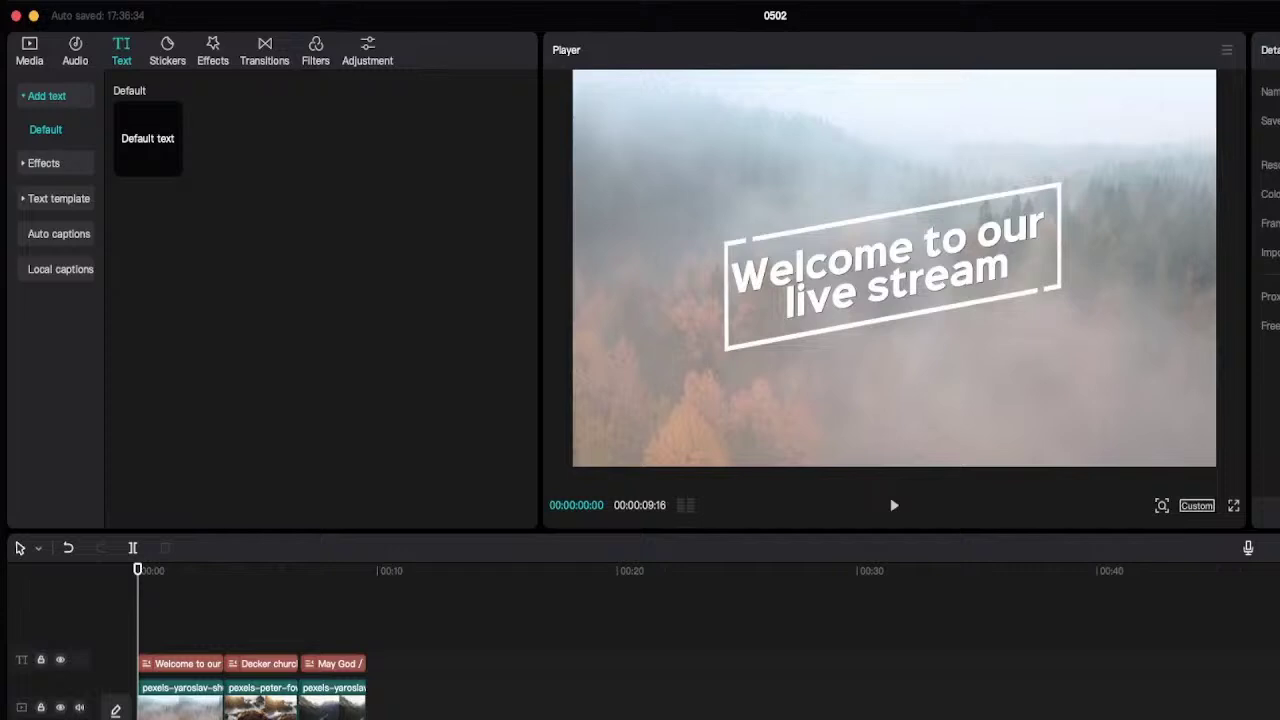
click(172, 164)
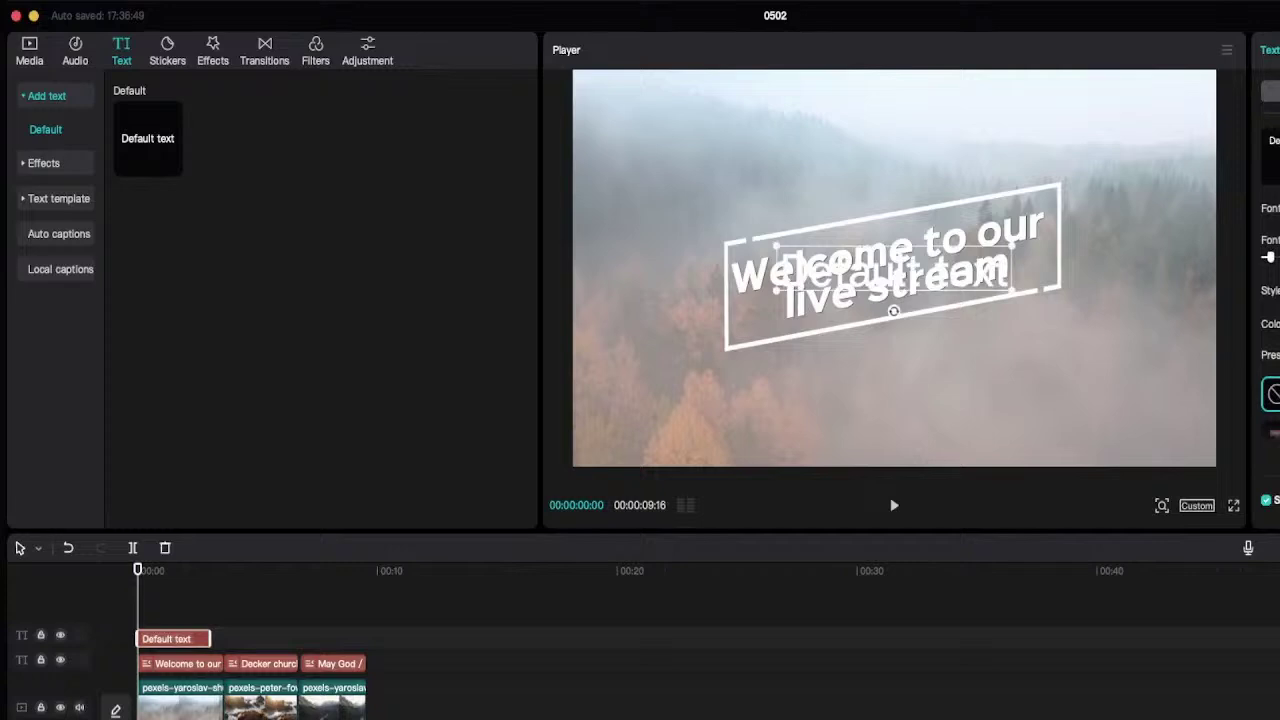
drag(210, 639, 367, 639)
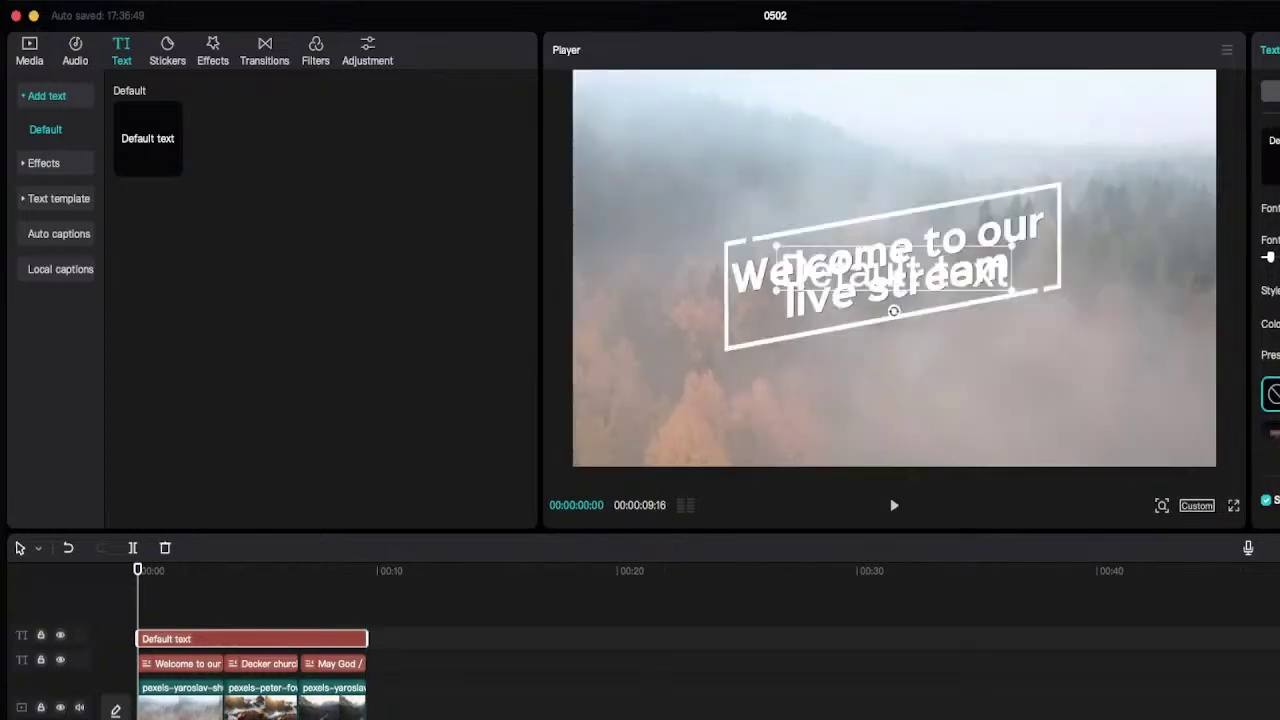
Step: Replace the default text with "Decker Church"
double_click(894, 270)
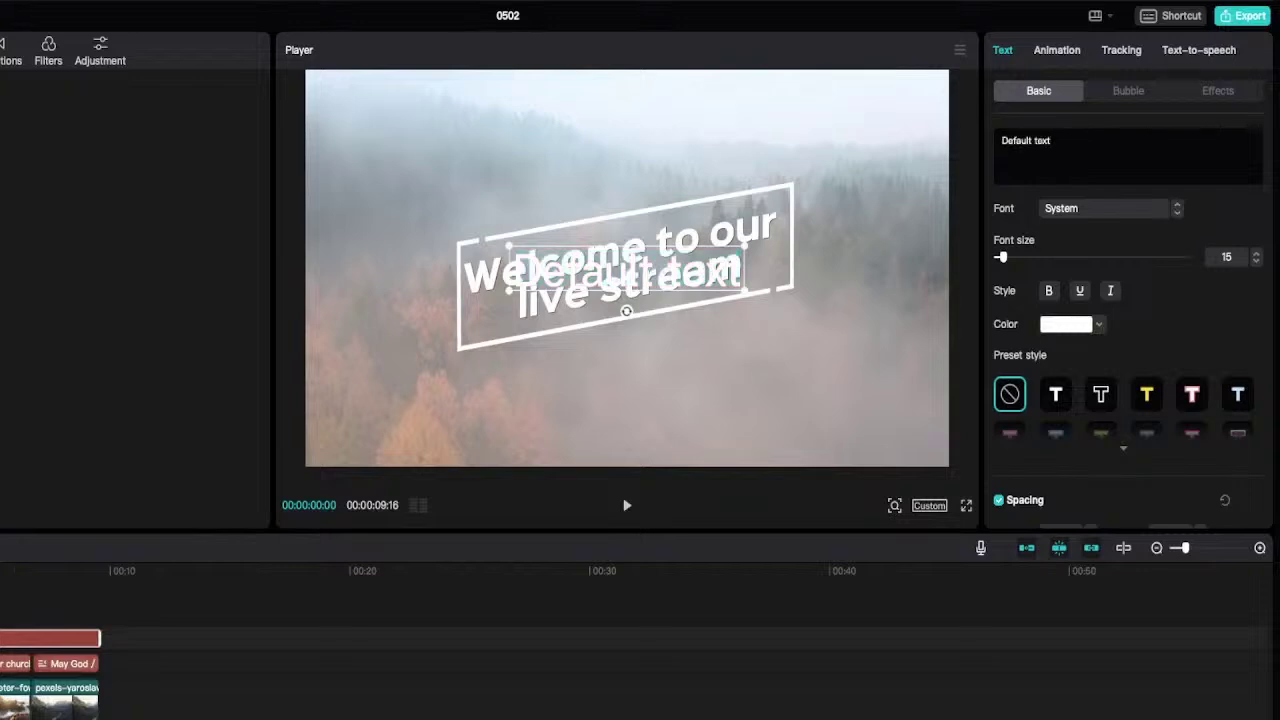
text(Deck)
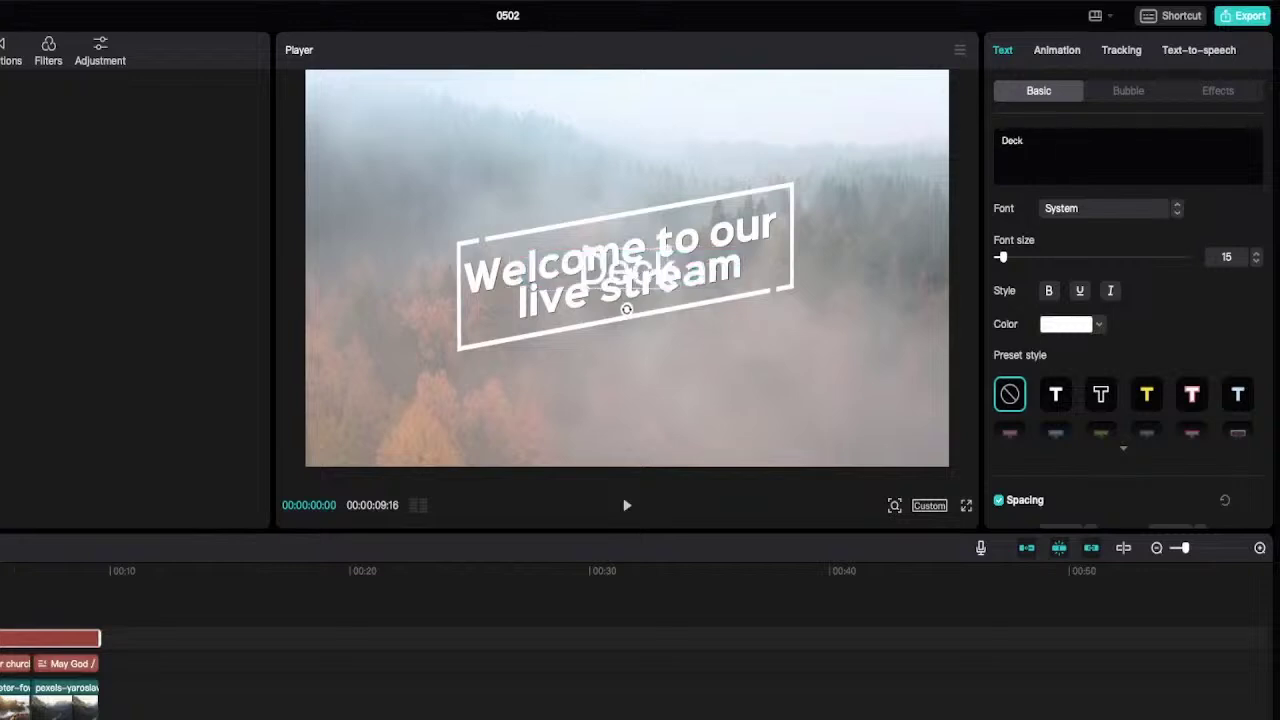
text(er Church)
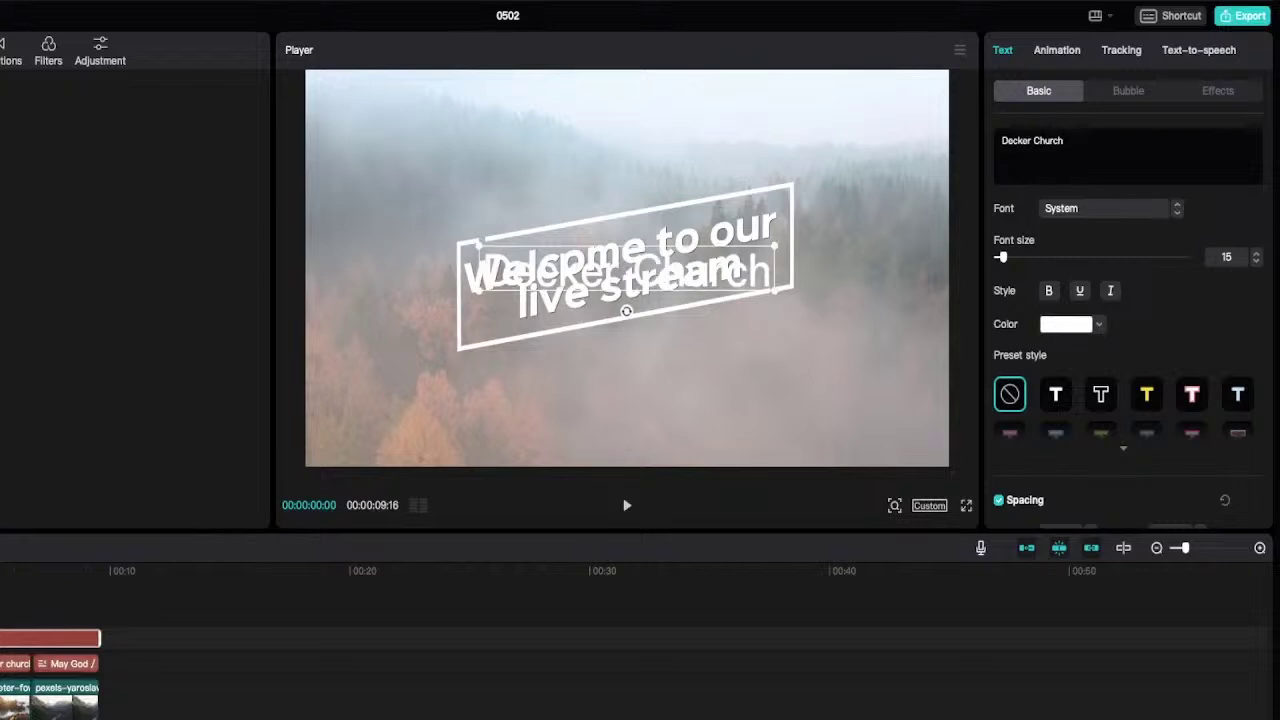
Step: Move the "Decker Church" text into the lower-left corner of the video frame and shrink it to a small label
drag(620, 270, 461, 431)
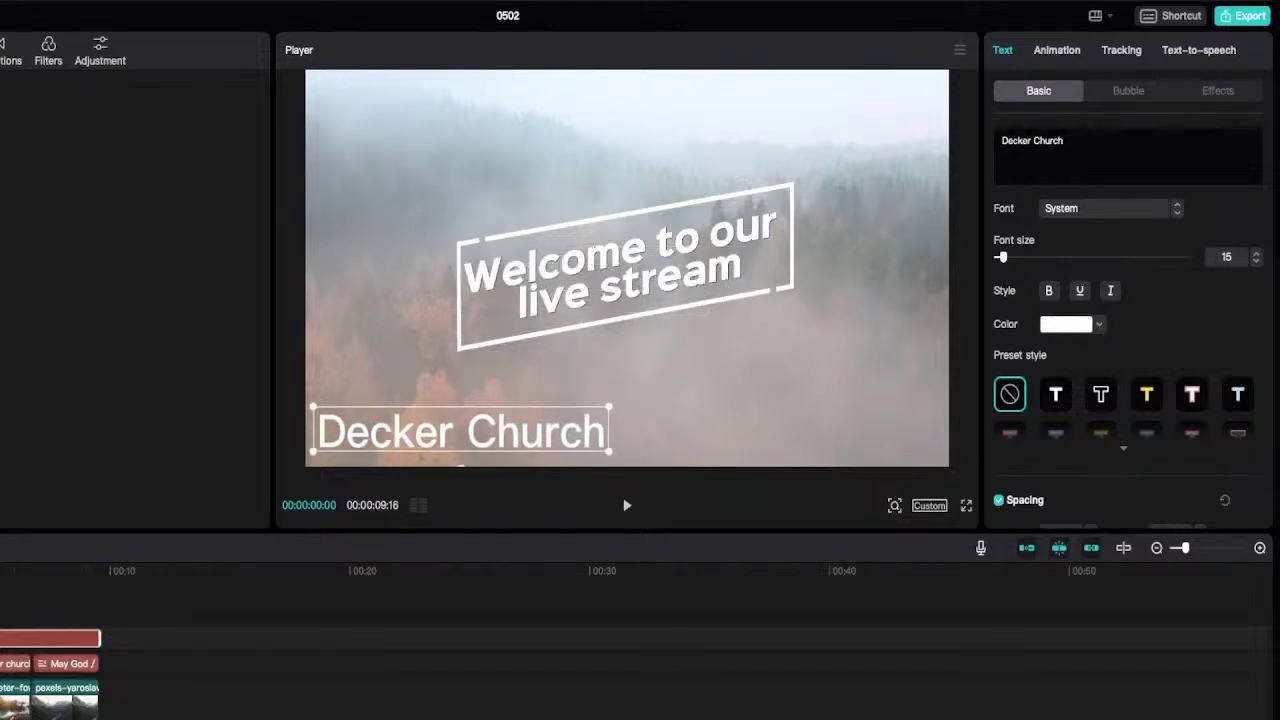
drag(609, 451, 372, 443)
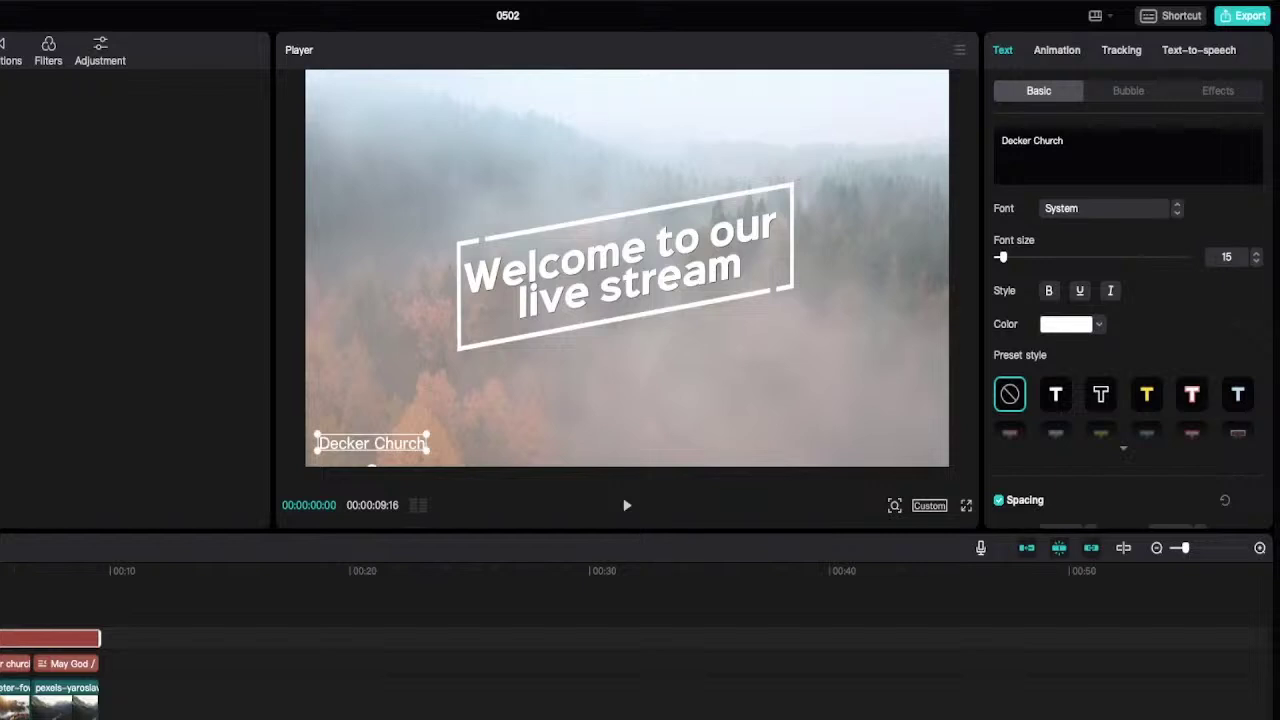
Step: Lower the opacity of the "Decker Church" label so it becomes a faint, semi-transparent watermark
scroll(1128, 350, down, 8)
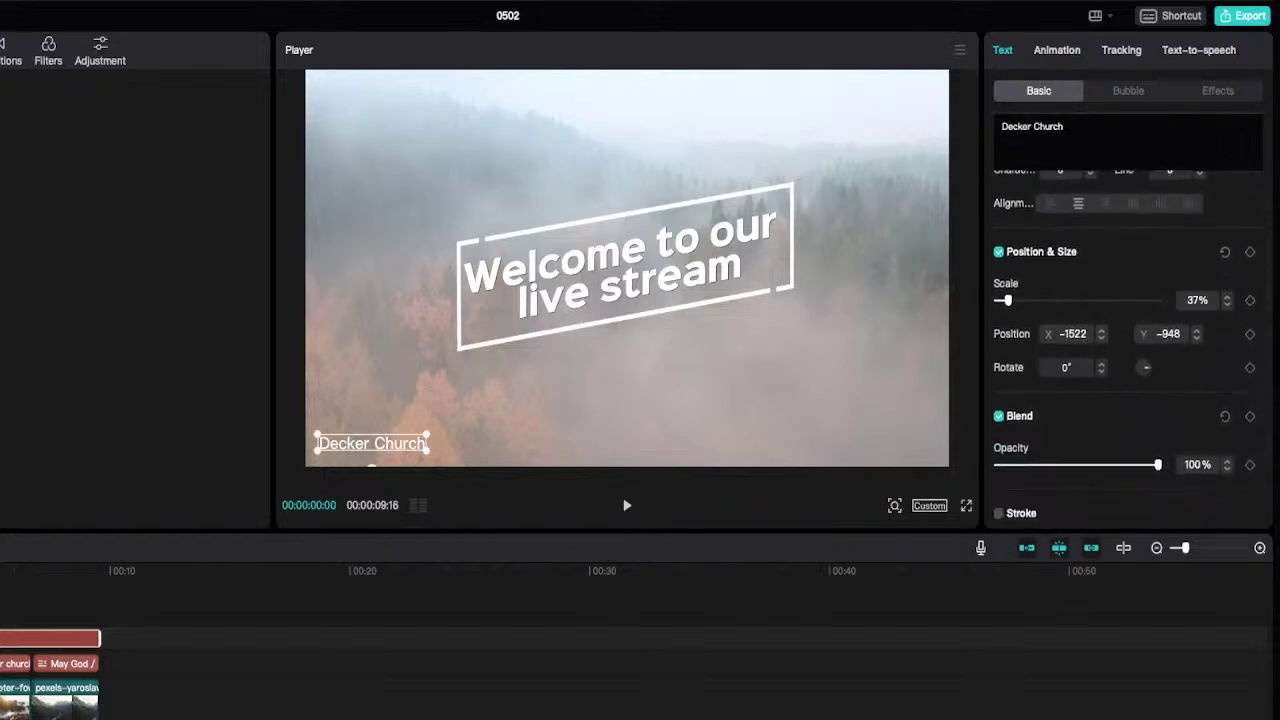
drag(1157, 464, 1040, 464)
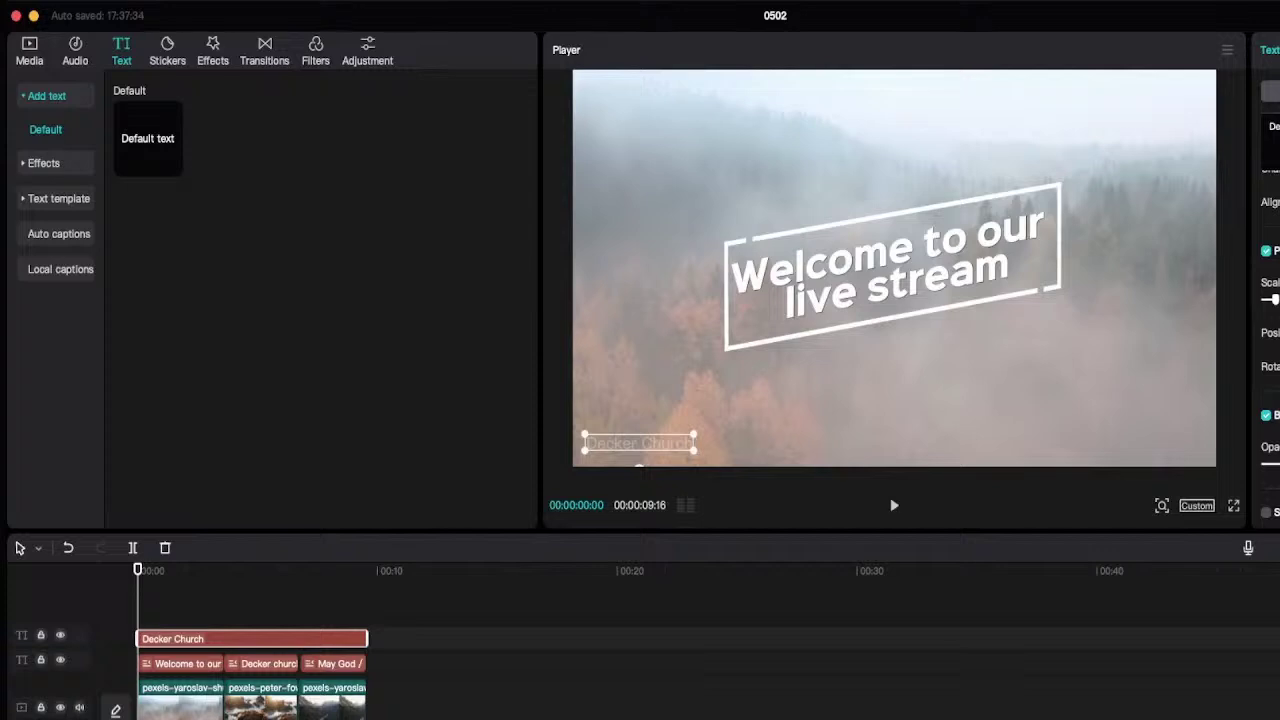
Step: Play the whole intro from start to end to review it, then return the playhead to the beginning with no clip selected
key(space)
key(space)
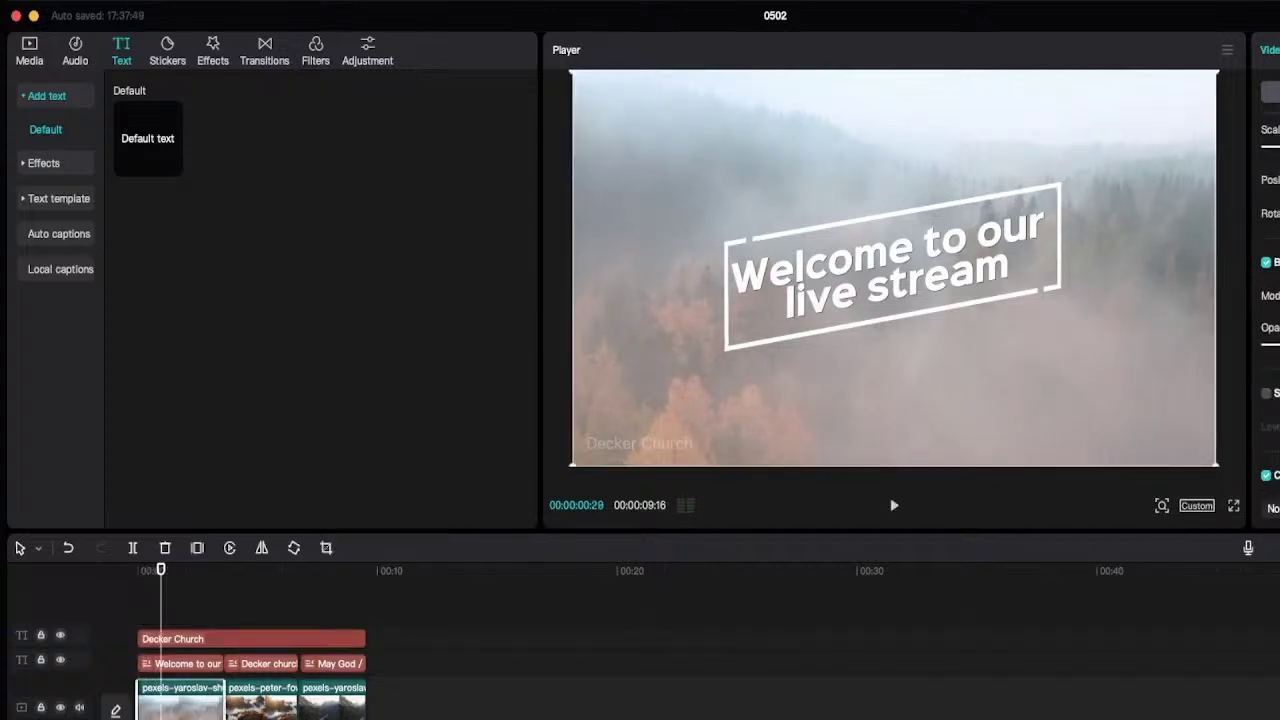
key(Home)
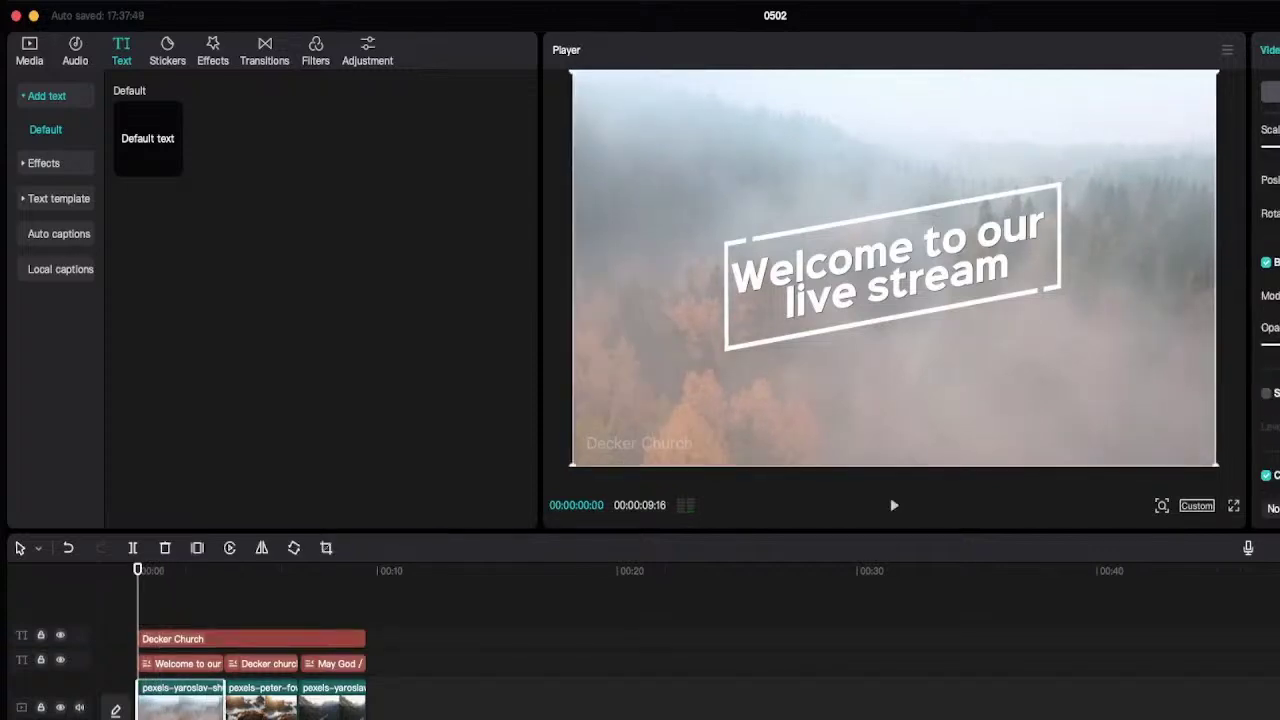
key(space)
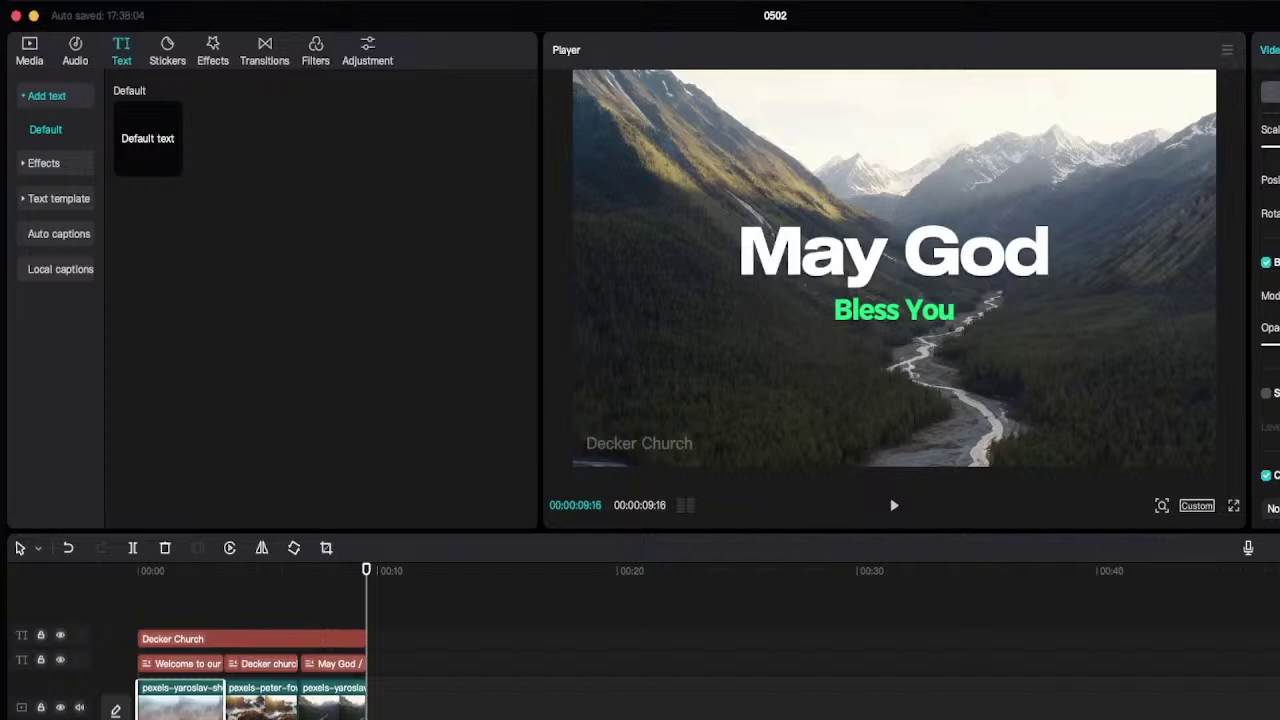
drag(366, 569, 138, 570)
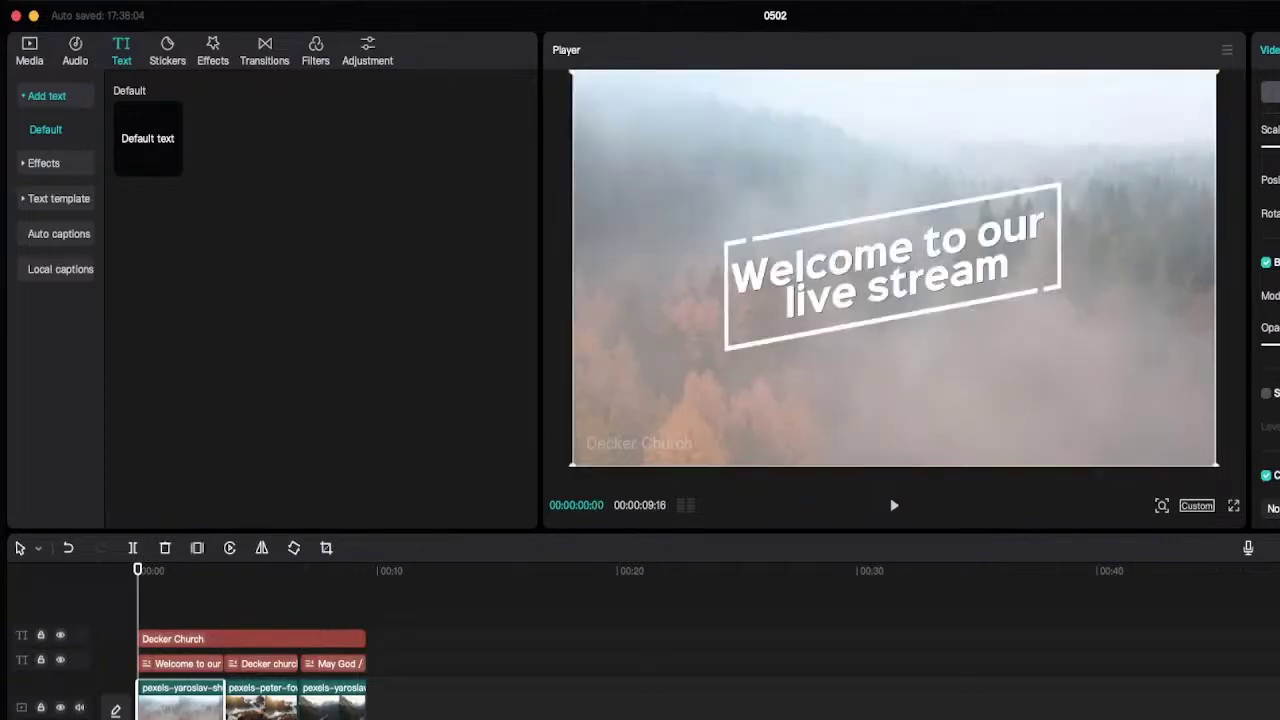
click(372, 600)
drag(366, 569, 138, 569)
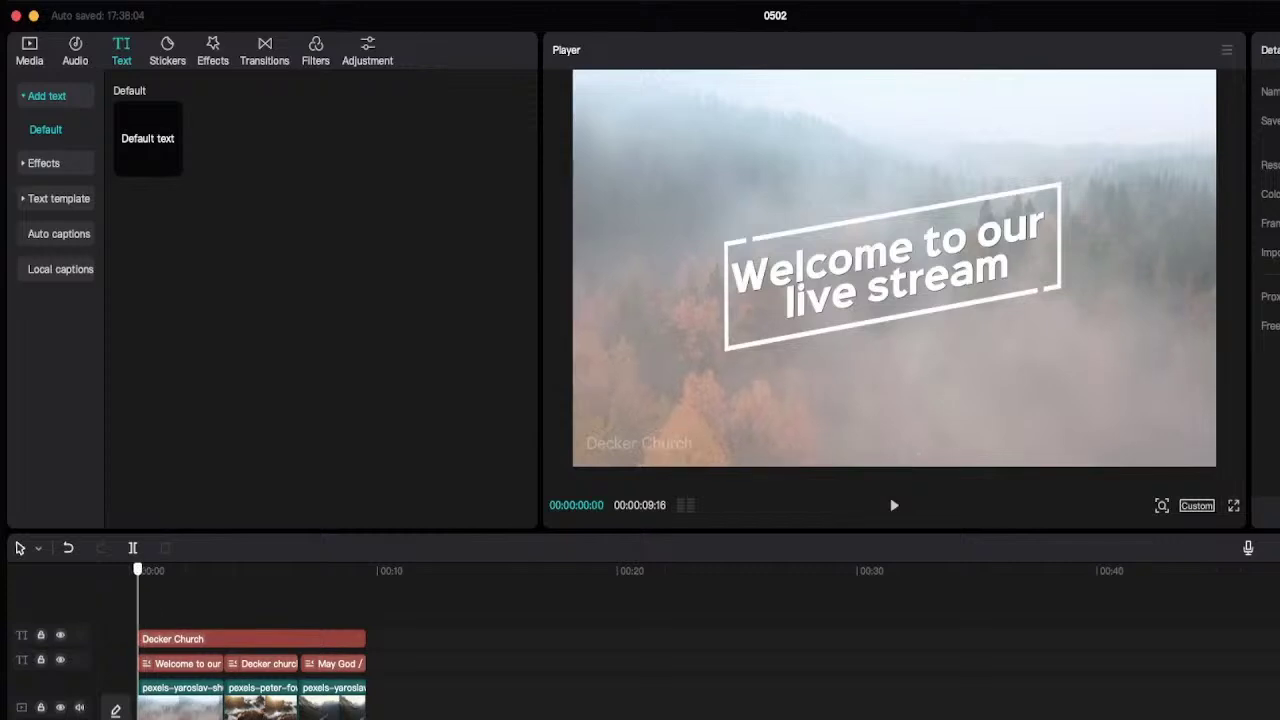